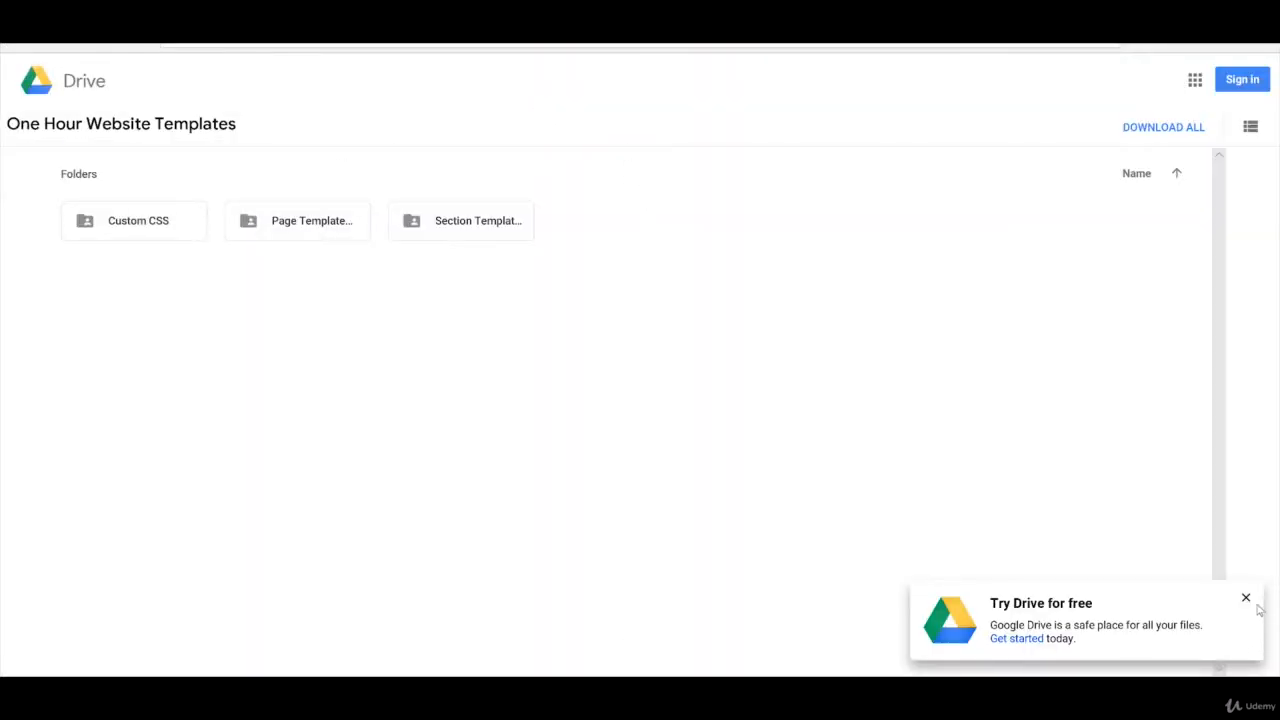
Step: Download all the One Hour Website Templates folders as a zip, open the archive in WinRAR and dismiss the licence reminder
{"action": "left_click", "coordinate": [1246, 597]}
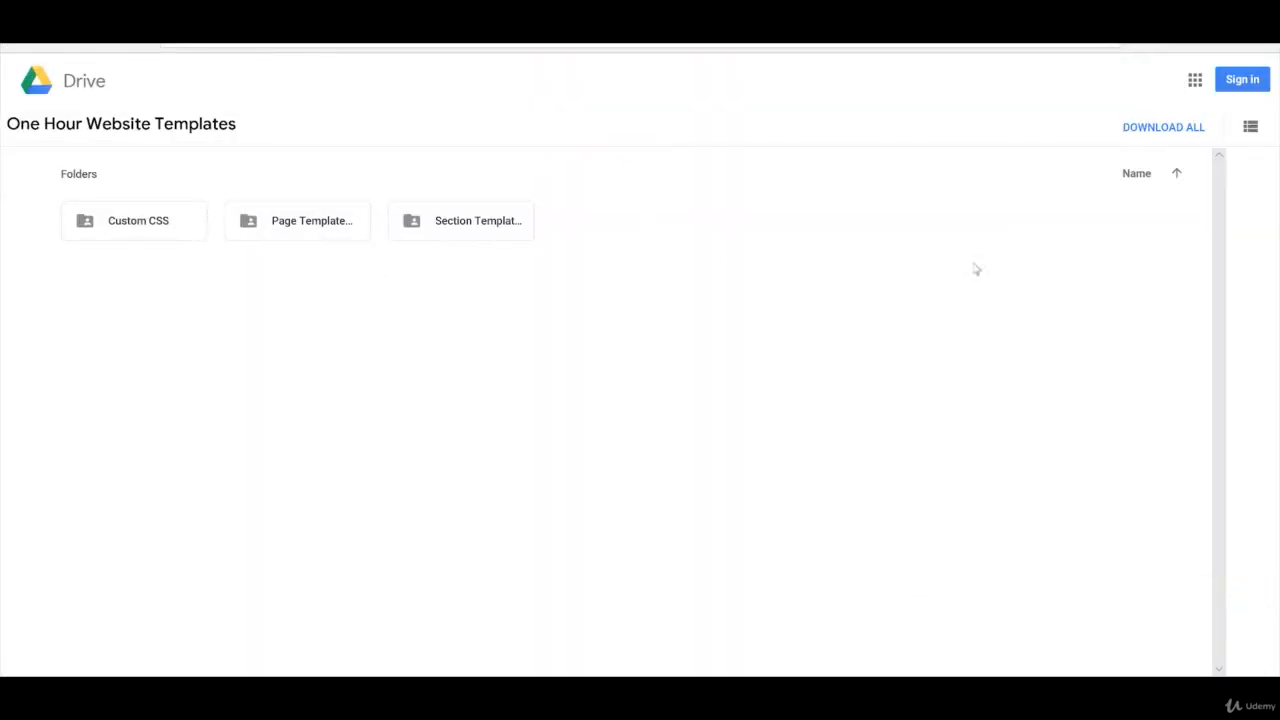
{"action": "left_click", "coordinate": [1151, 135]}
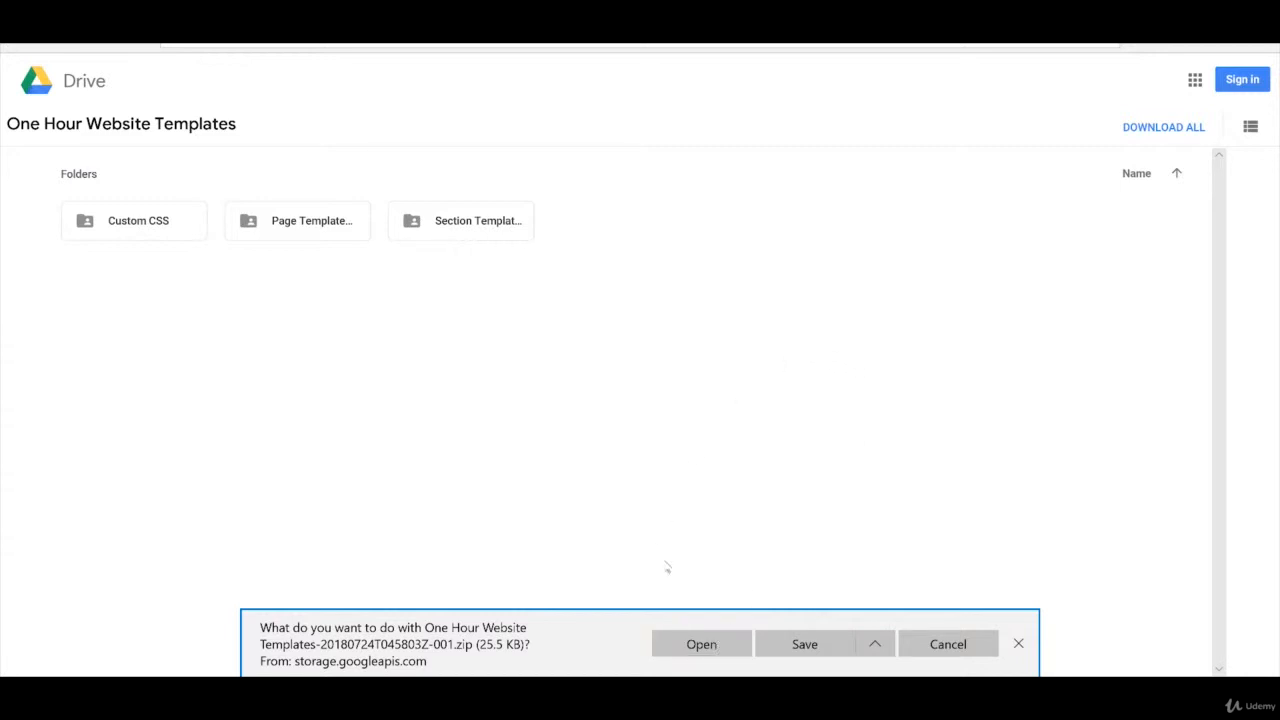
{"action": "left_click", "coordinate": [708, 646]}
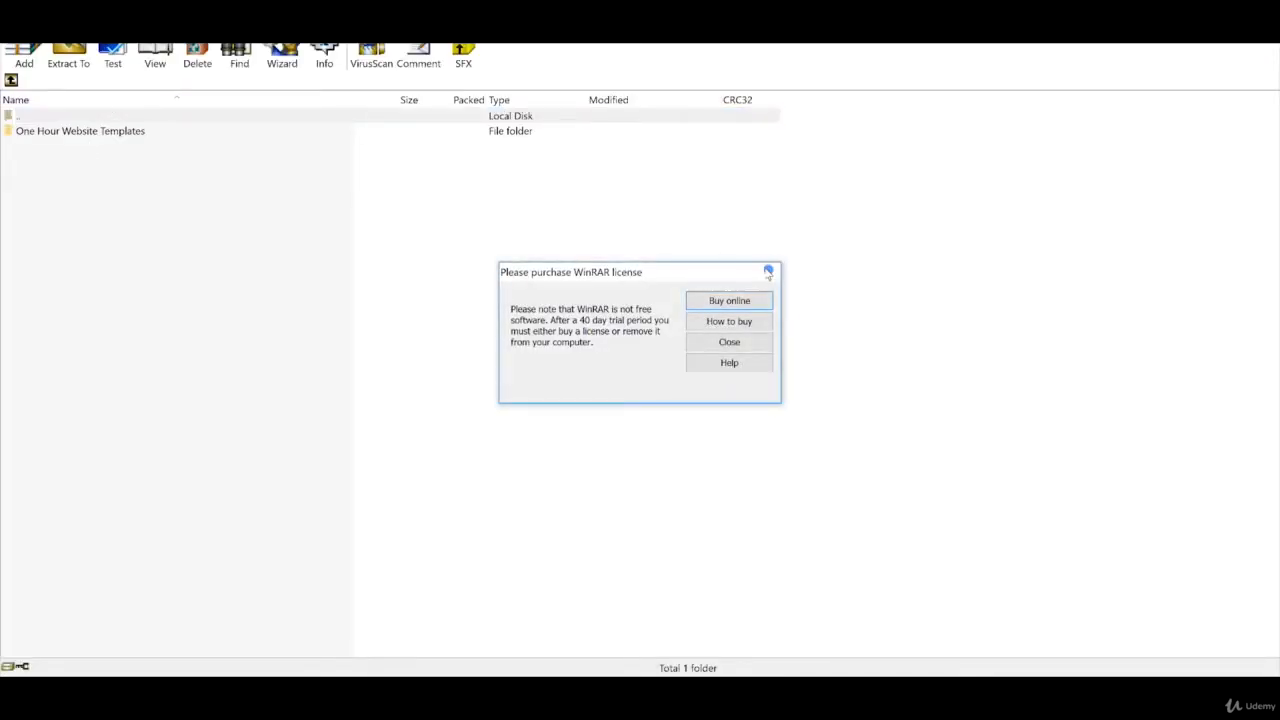
{"action": "left_click", "coordinate": [768, 272]}
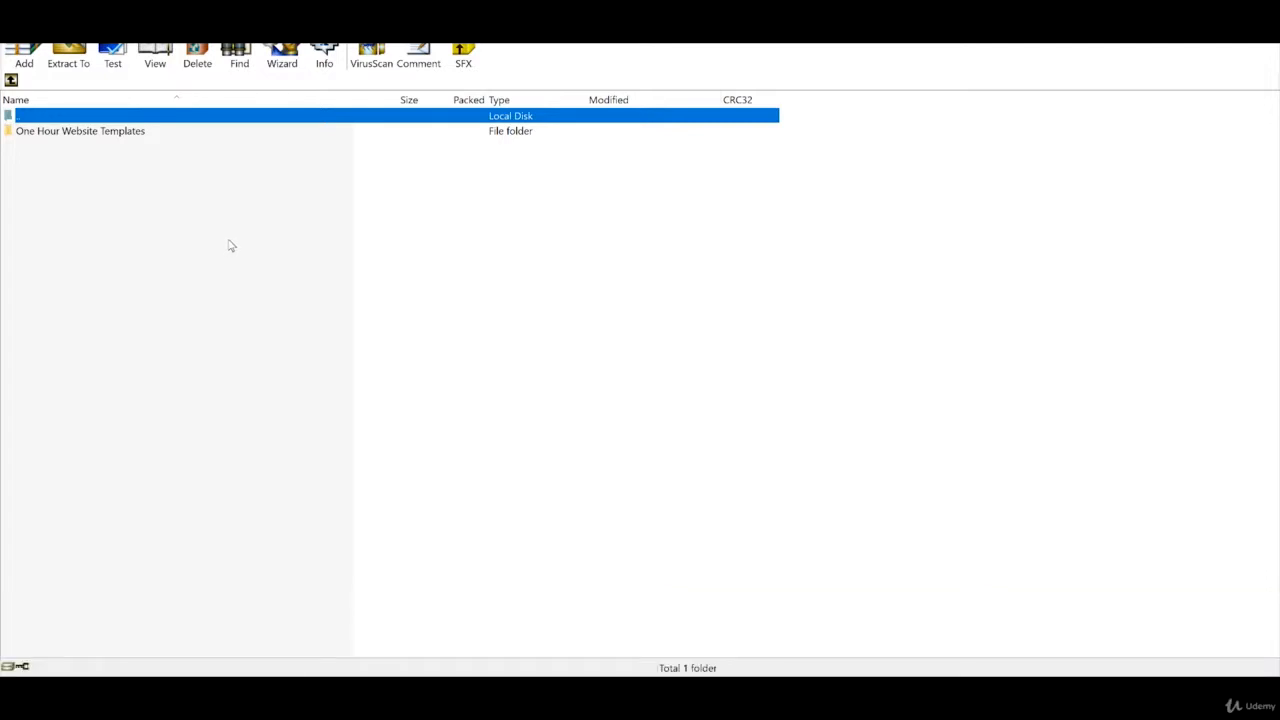
Step: Extract the One Hour Website Templates folder from the archive to the Desktop
{"action": "left_click", "coordinate": [78, 135]}
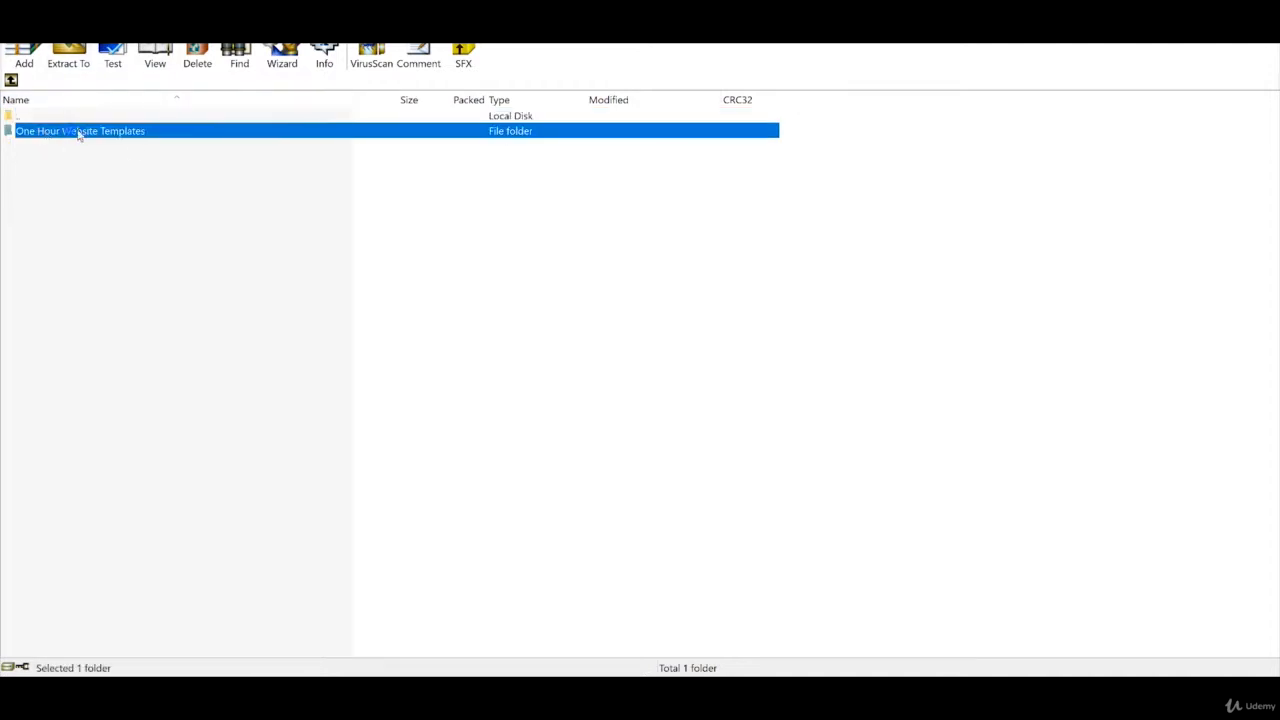
{"action": "left_click", "coordinate": [69, 62]}
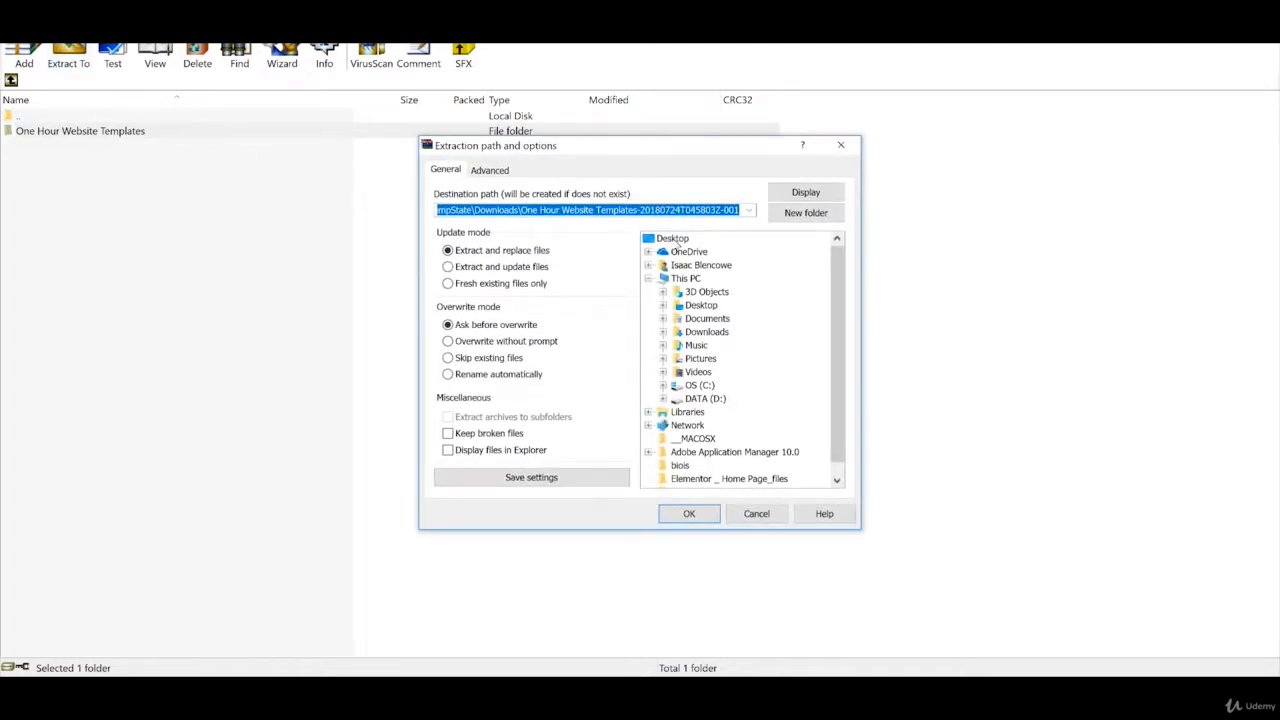
{"action": "left_click", "coordinate": [672, 240]}
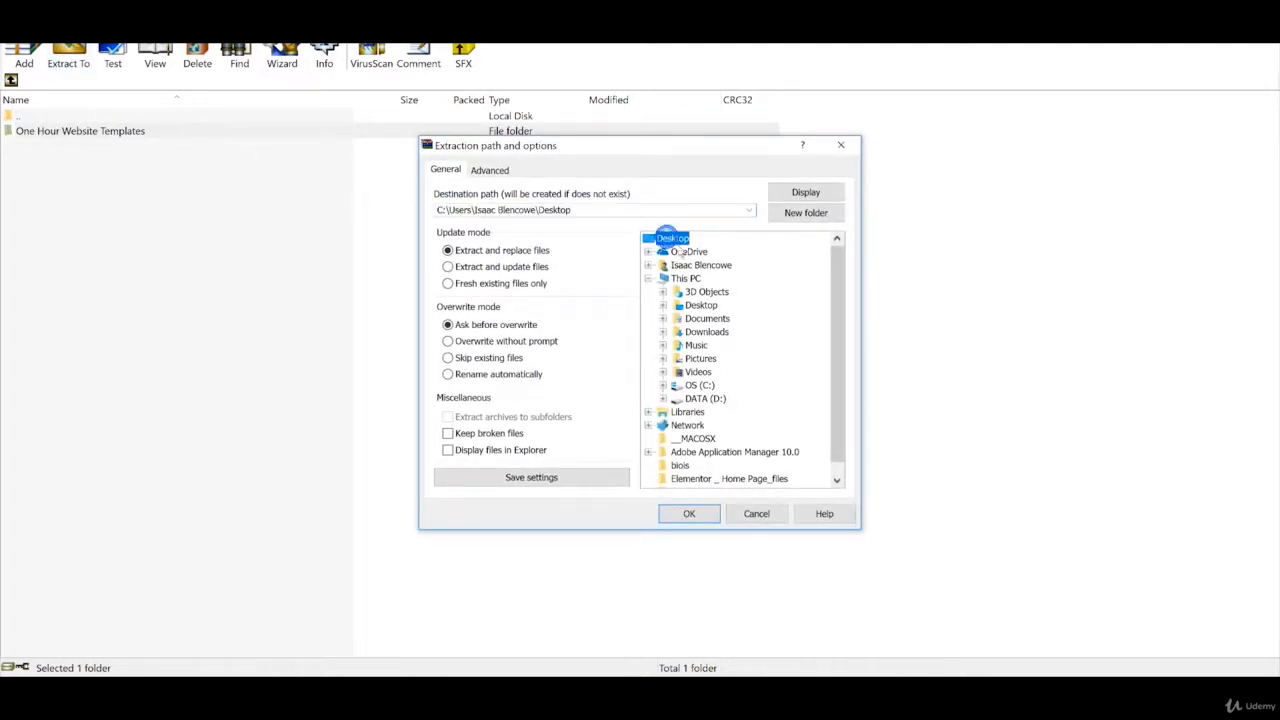
{"action": "left_click", "coordinate": [700, 516]}
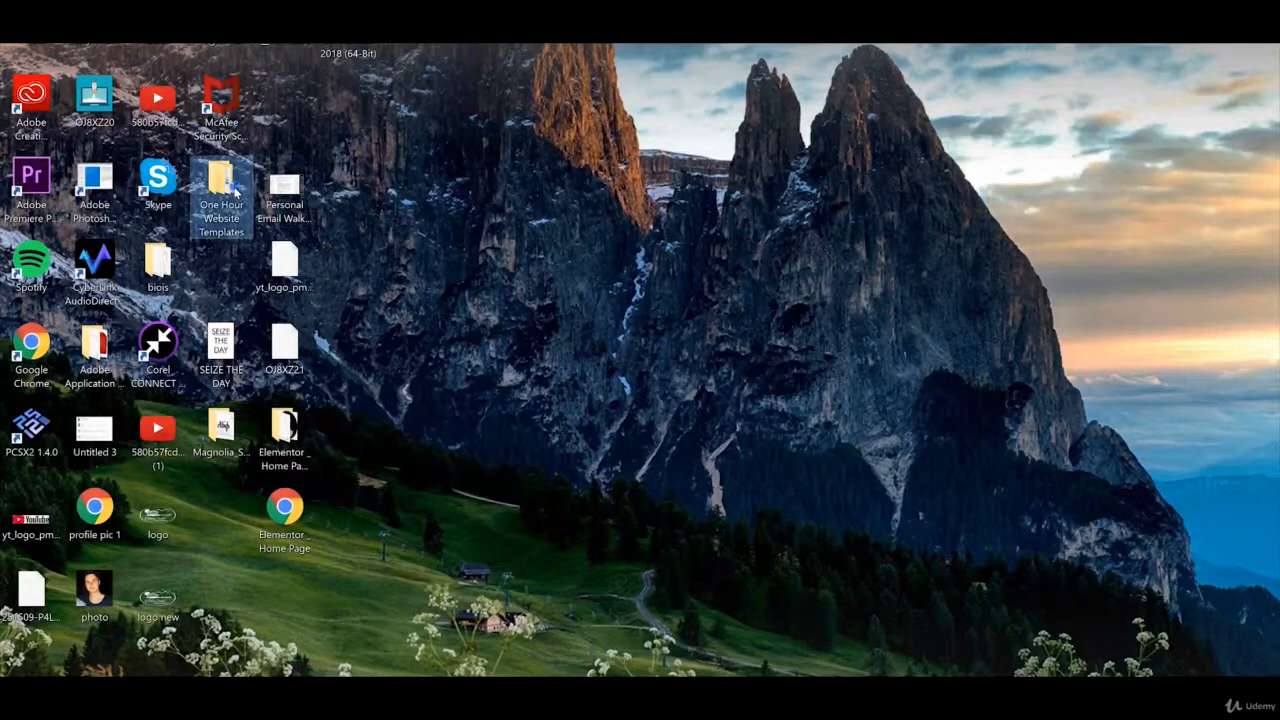
Step: Open the Custom CSS Code text file from the Custom CSS folder in the extracted One Hour Website Templates folder
{"action": "double_click", "coordinate": [221, 192]}
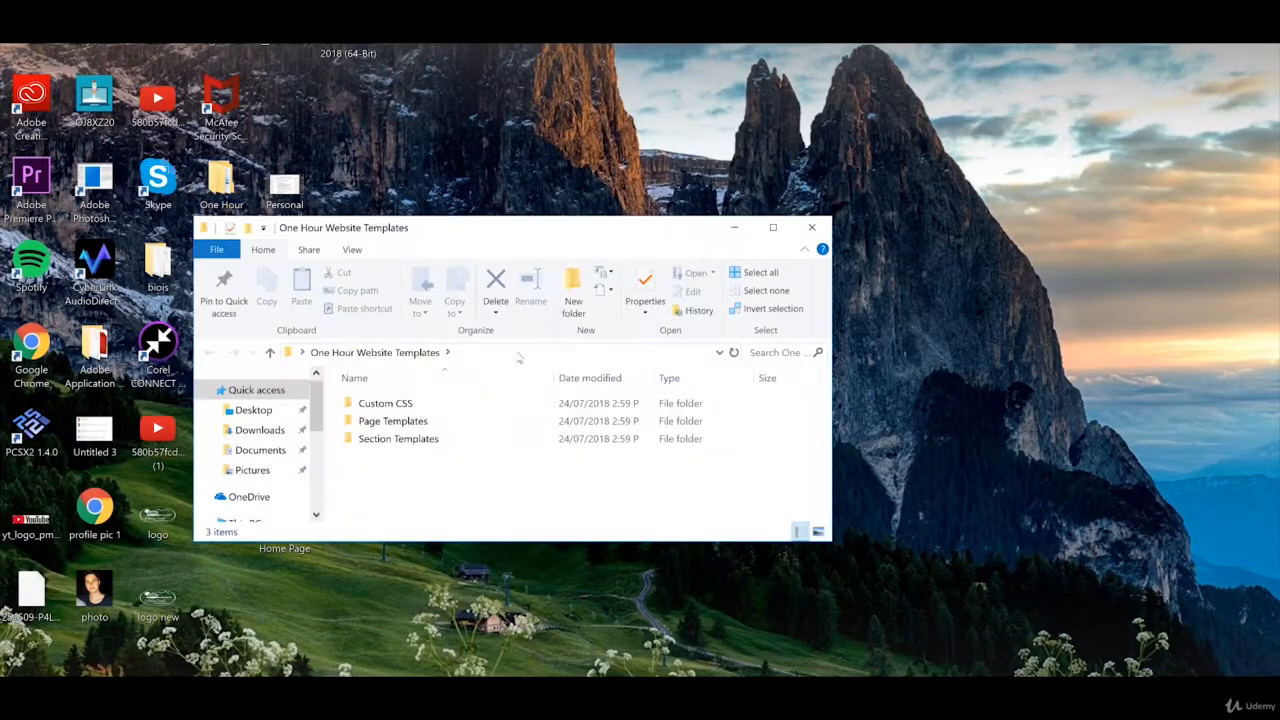
{"action": "left_click", "coordinate": [762, 224]}
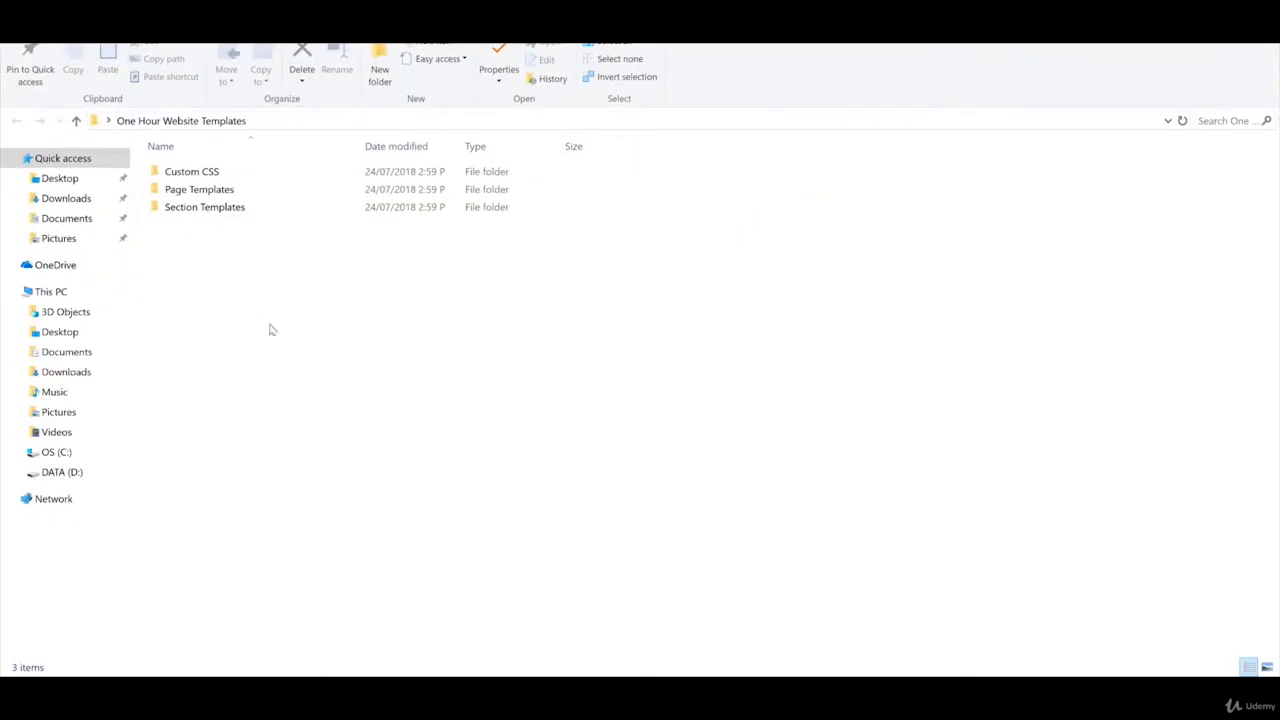
{"action": "double_click", "coordinate": [238, 177]}
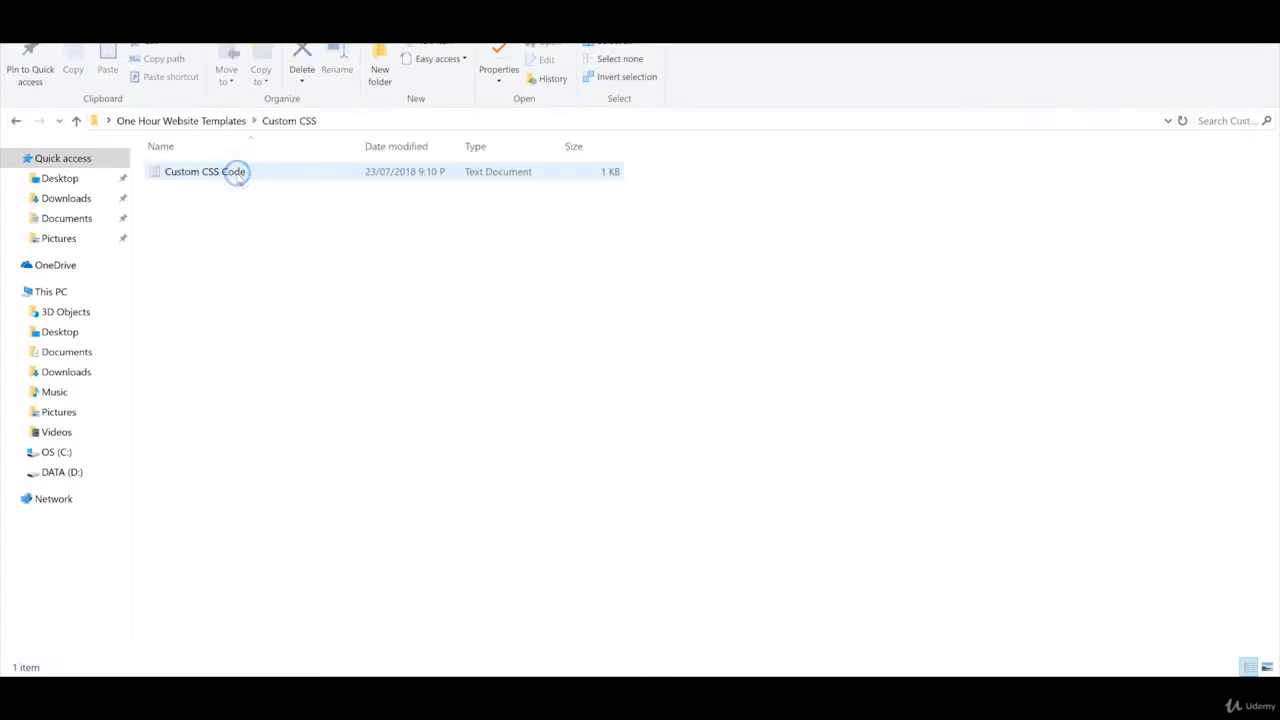
{"action": "left_click", "coordinate": [239, 178]}
{"action": "double_click", "coordinate": [239, 178]}
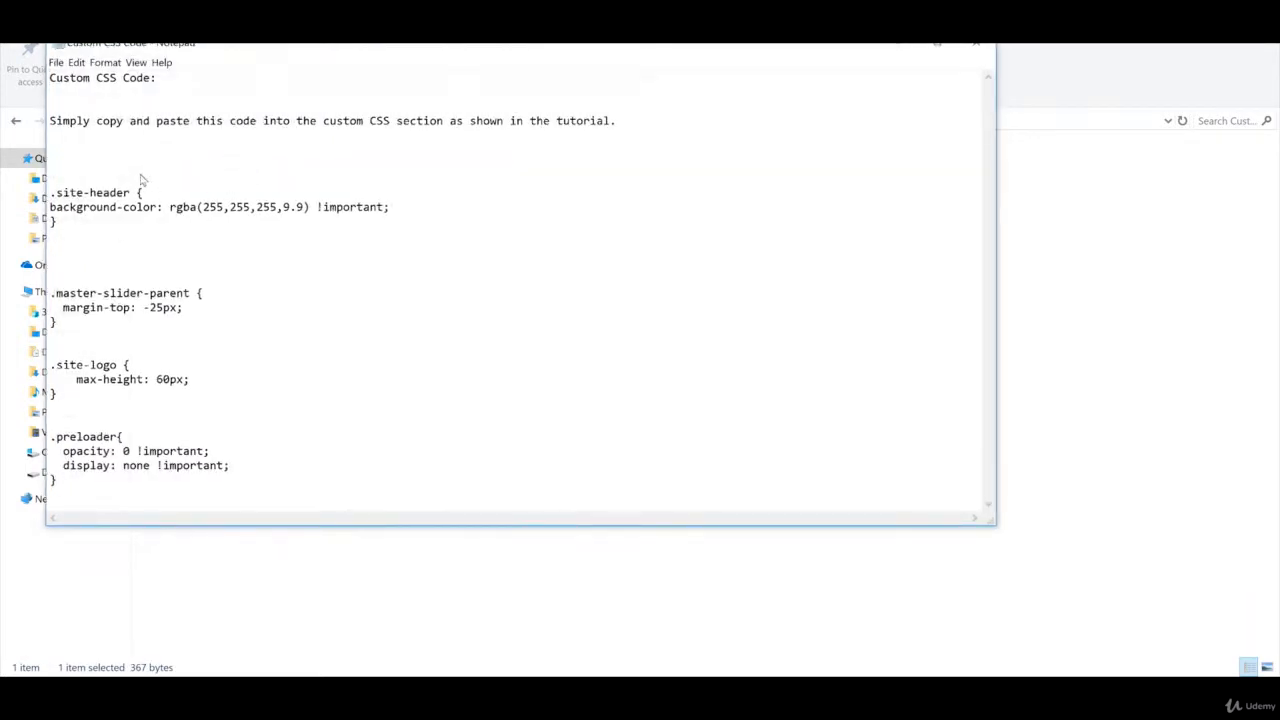
Step: Copy all the CSS rules from .site-header through .preloader and minimize the text file
{"action": "left_click_drag", "start_coordinate": [50, 194], "coordinate": [203, 508]}
{"action": "key", "text": "ctrl+c"}
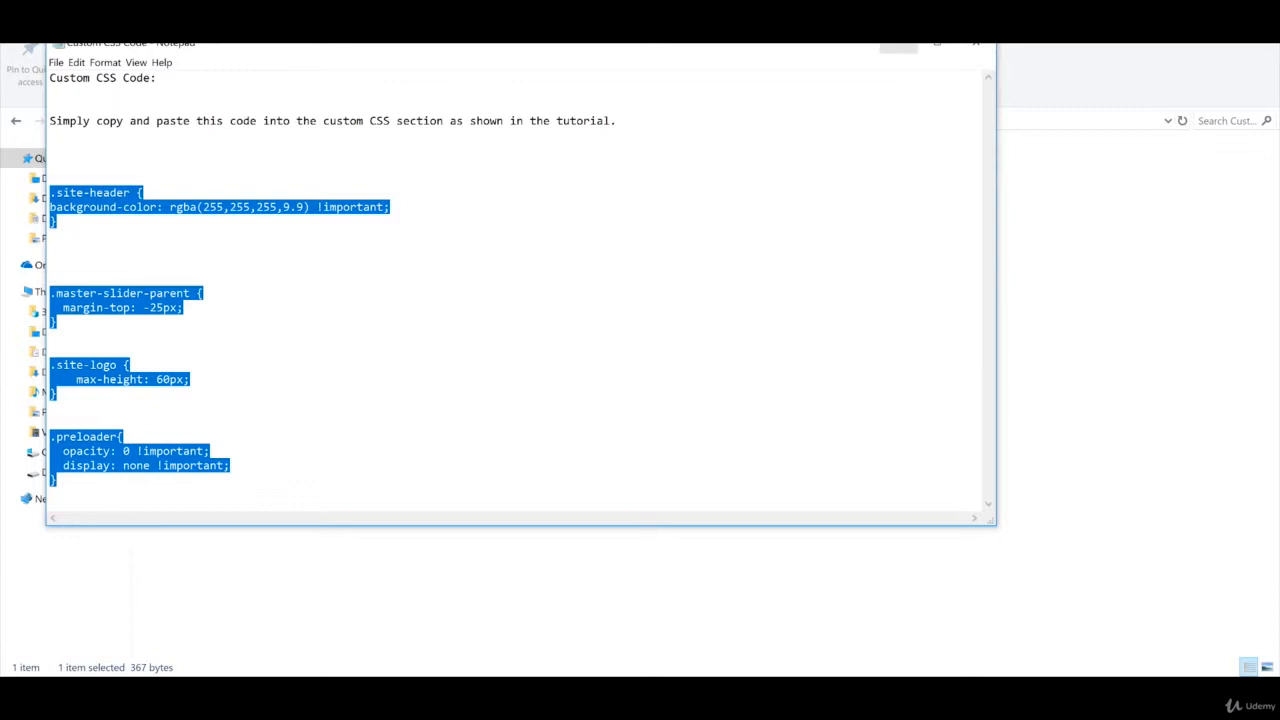
{"action": "left_click", "coordinate": [898, 47]}
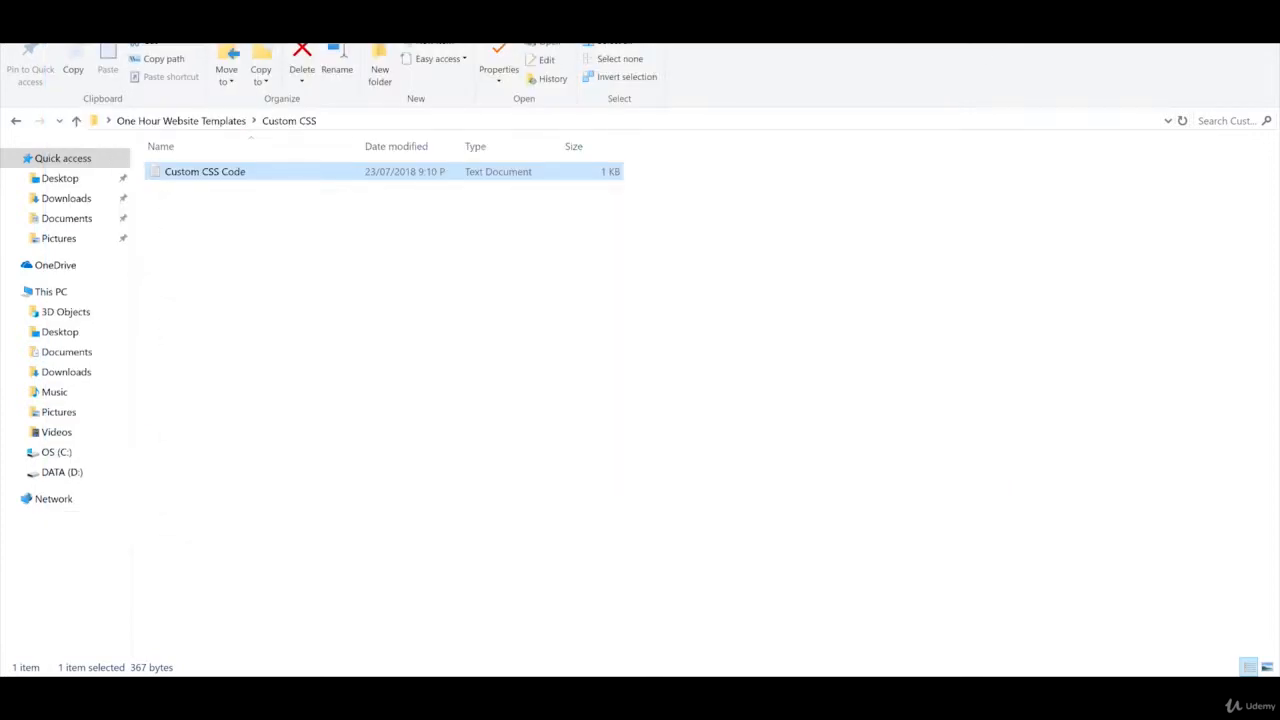
Step: Switch to the WordPress Customizer and paste the copied CSS rules into the site's Additional CSS editor
{"action": "left_click", "coordinate": [460, 690]}
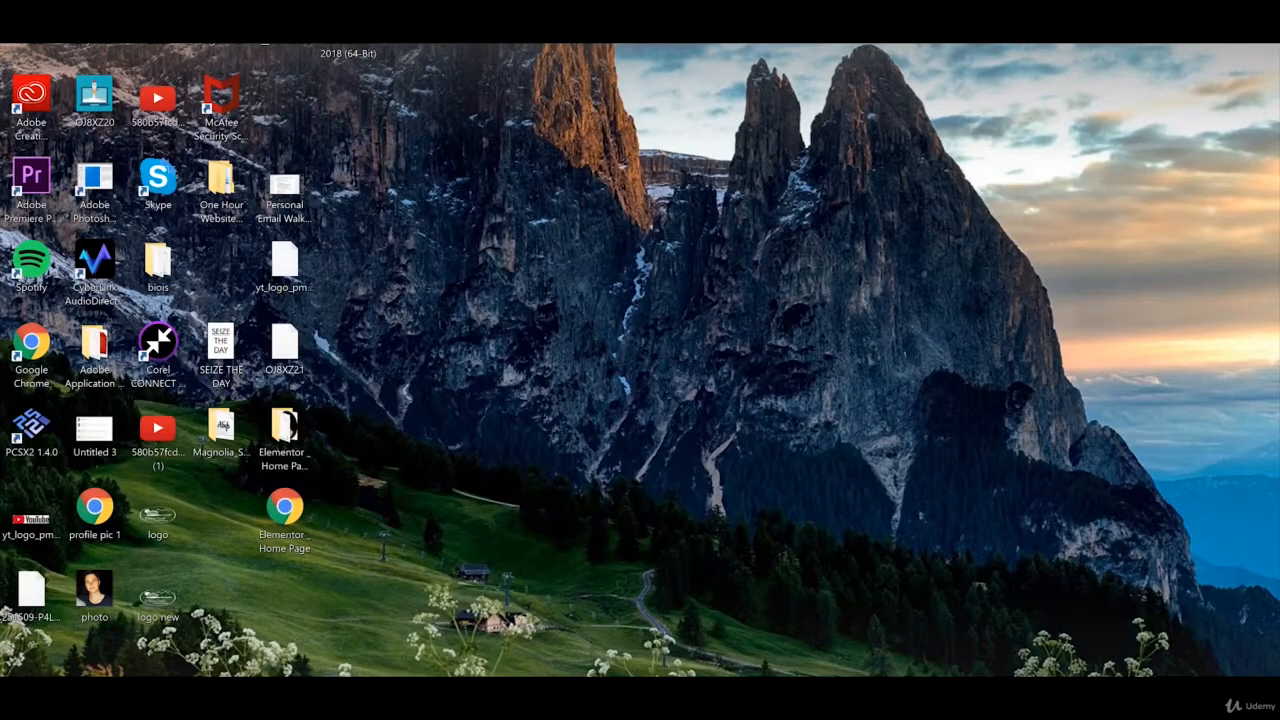
{"action": "left_click", "coordinate": [460, 690]}
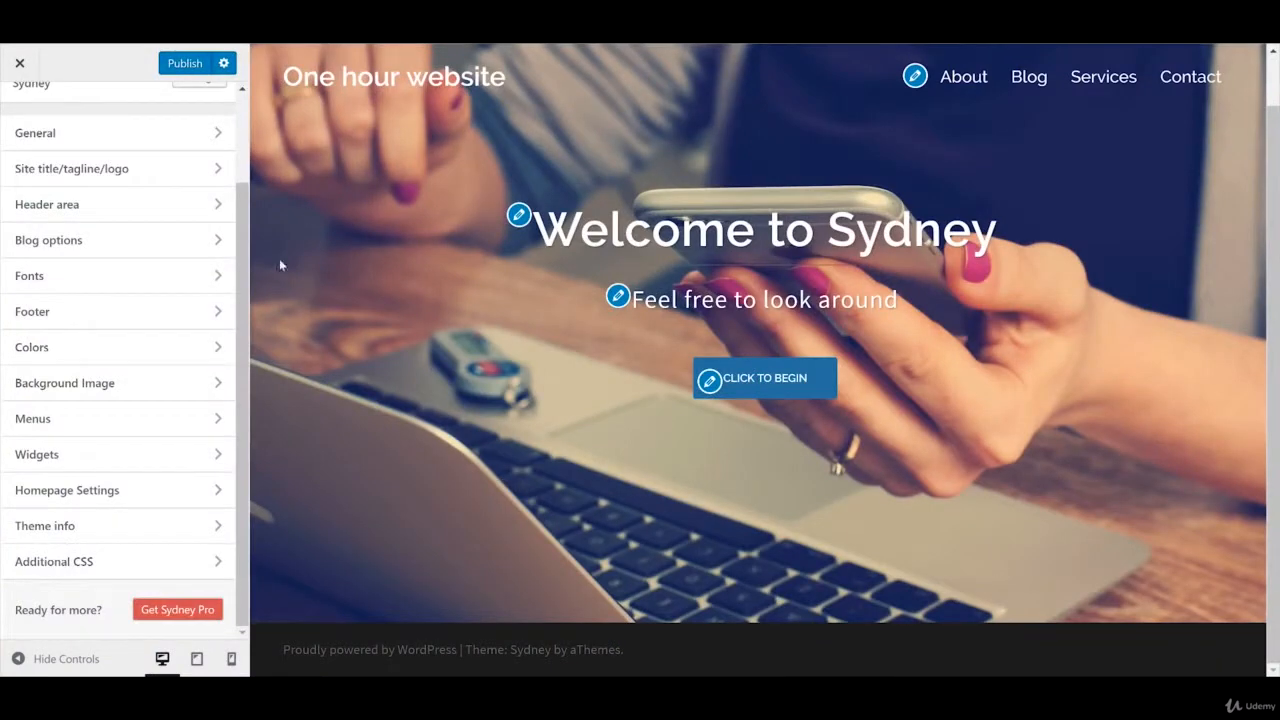
{"action": "left_click", "coordinate": [105, 561]}
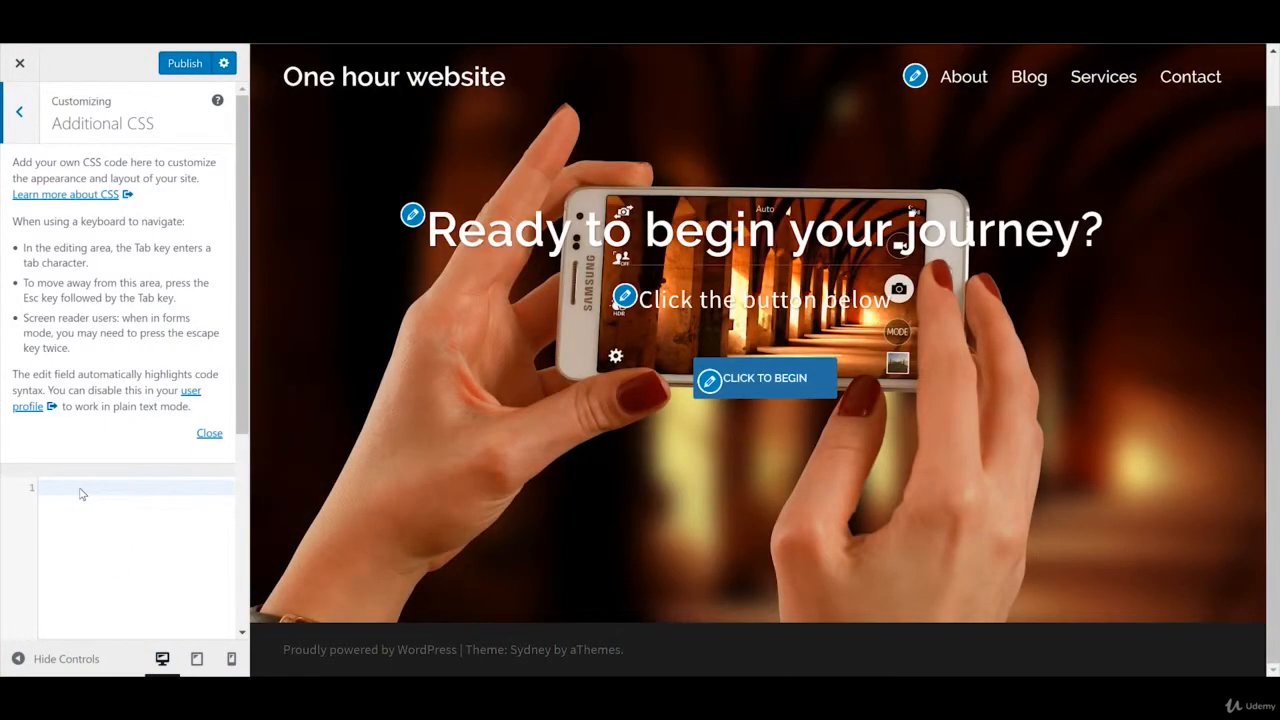
{"action": "left_click", "coordinate": [80, 489]}
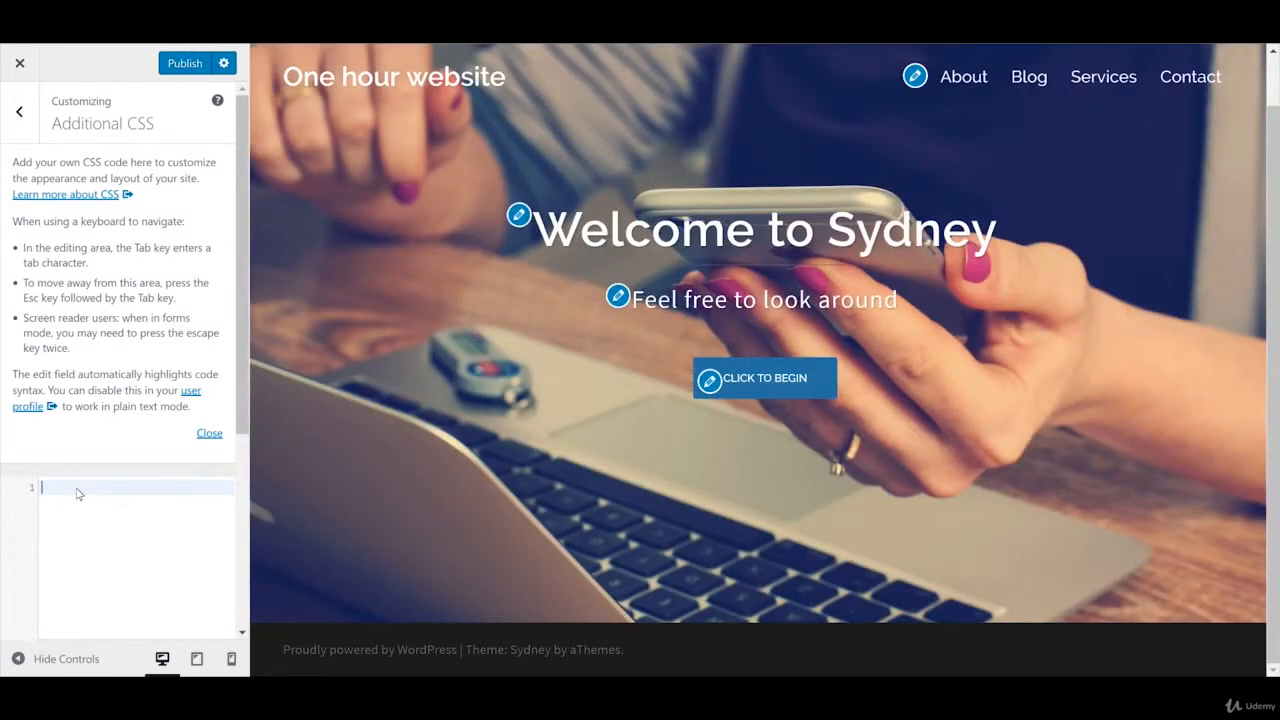
{"action": "key", "text": "ctrl+v"}
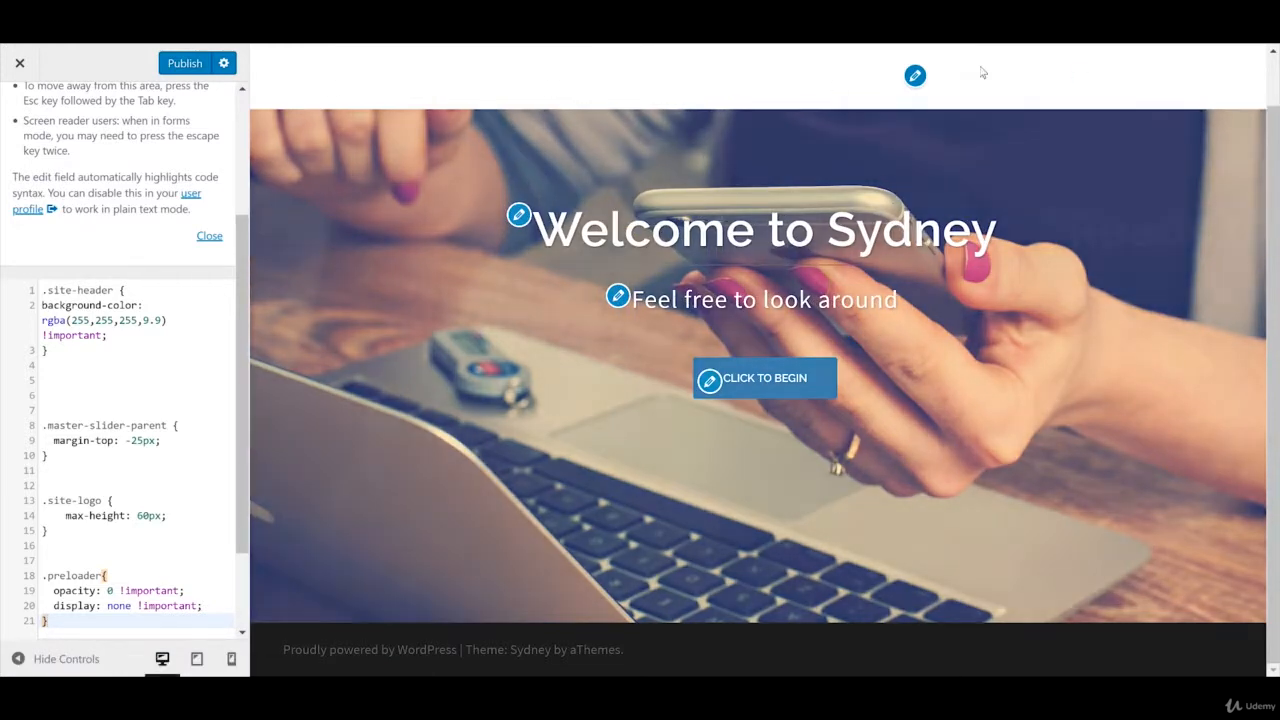
{"action": "scroll", "coordinate": [479, 184], "scroll_direction": "down", "scroll_amount": 1}
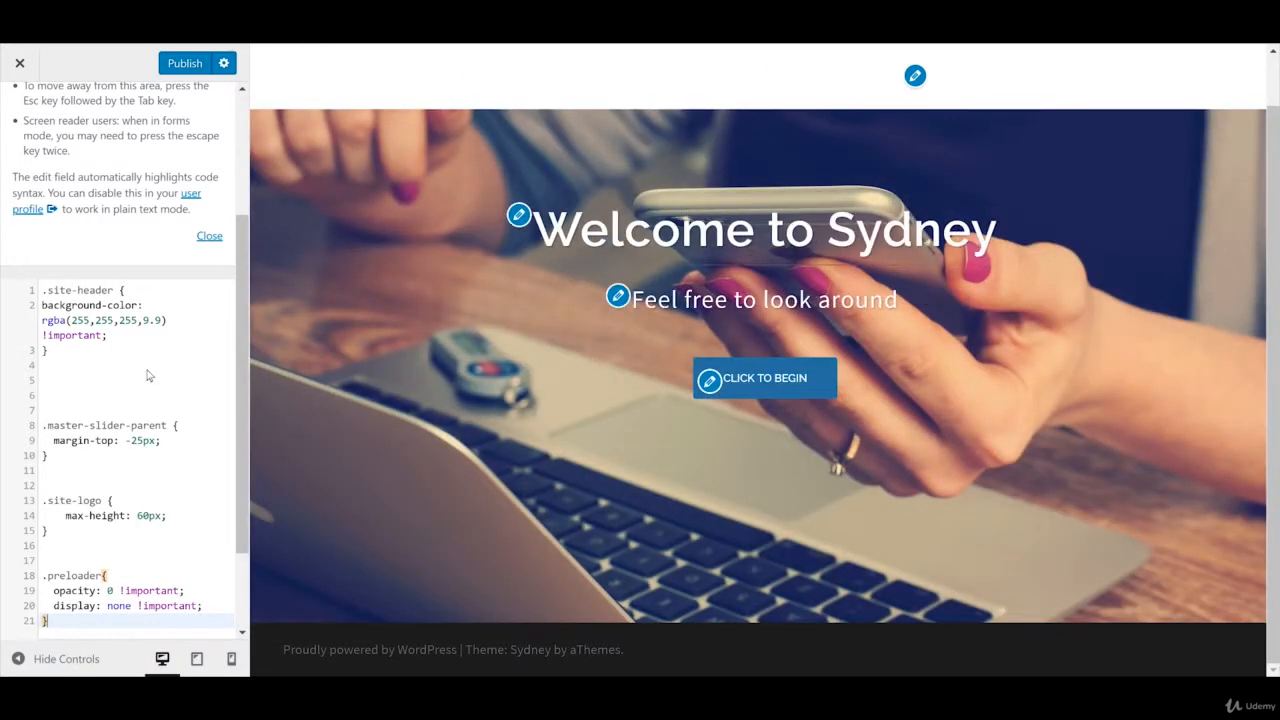
Step: Remove two blank lines between the .site-header and .master-slider-parent rules
{"action": "scroll", "coordinate": [149, 371], "scroll_direction": "down", "scroll_amount": 2}
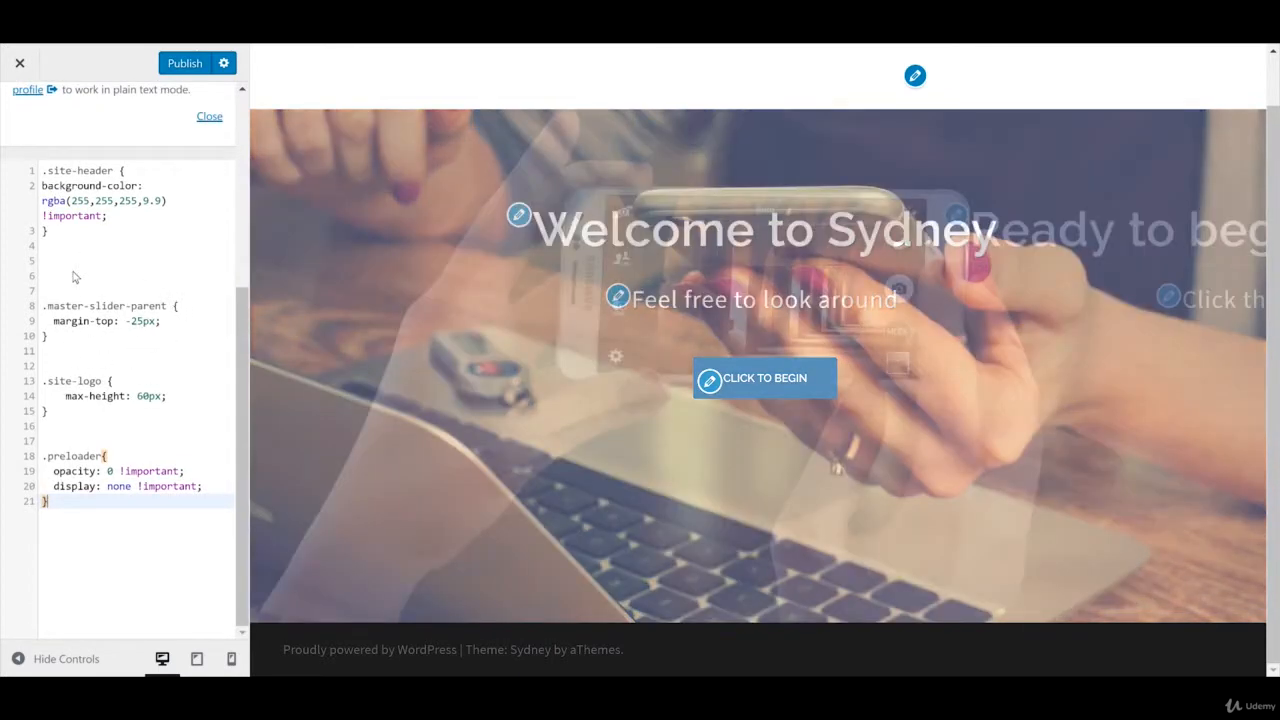
{"action": "left_click", "coordinate": [60, 272]}
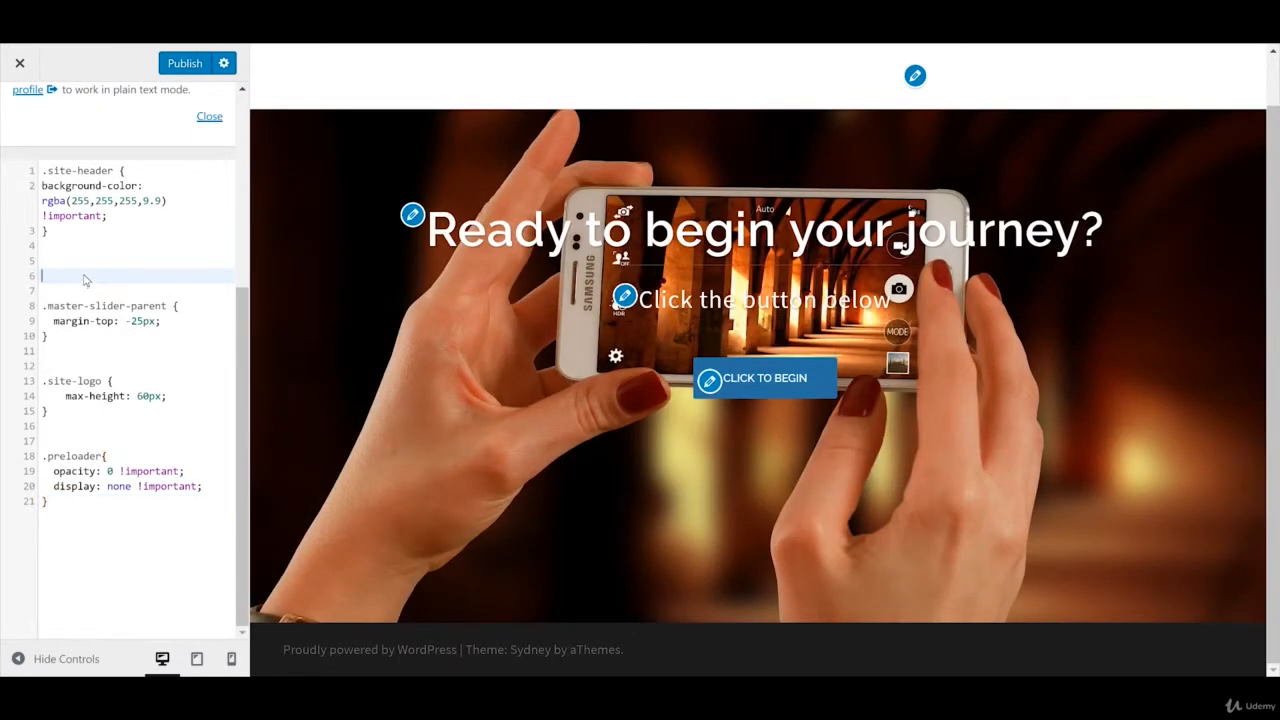
{"action": "key", "text": "BackSpace"}
{"action": "key", "text": "BackSpace"}
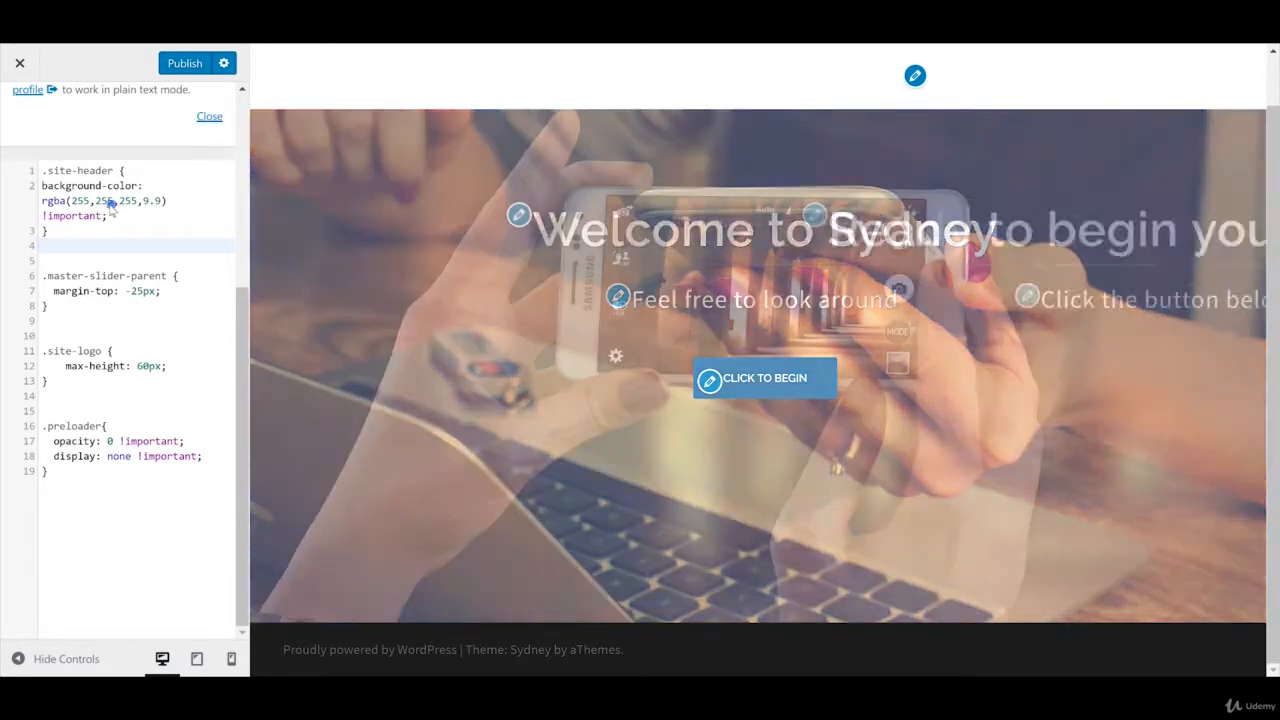
Step: Try a site header background of rgba(100,100,100,9.9) by changing its red, green and blue values to 100
{"action": "double_click", "coordinate": [104, 200]}
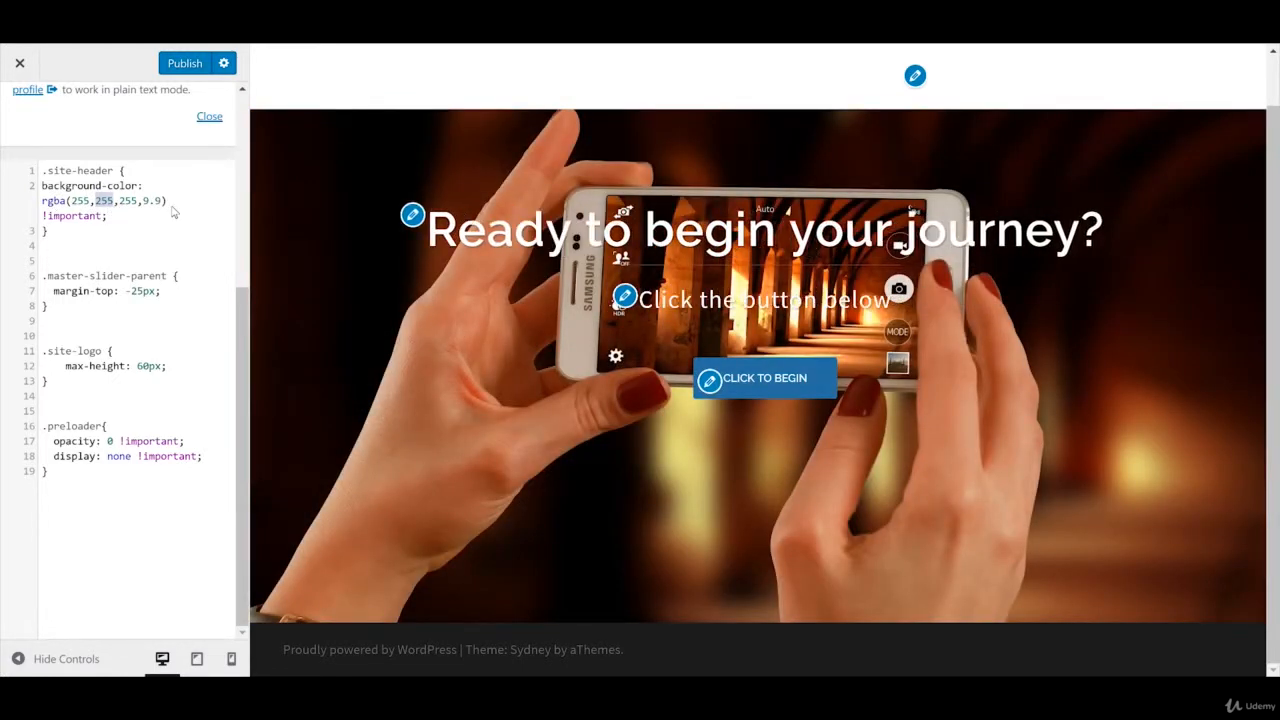
{"action": "type", "text": "100"}
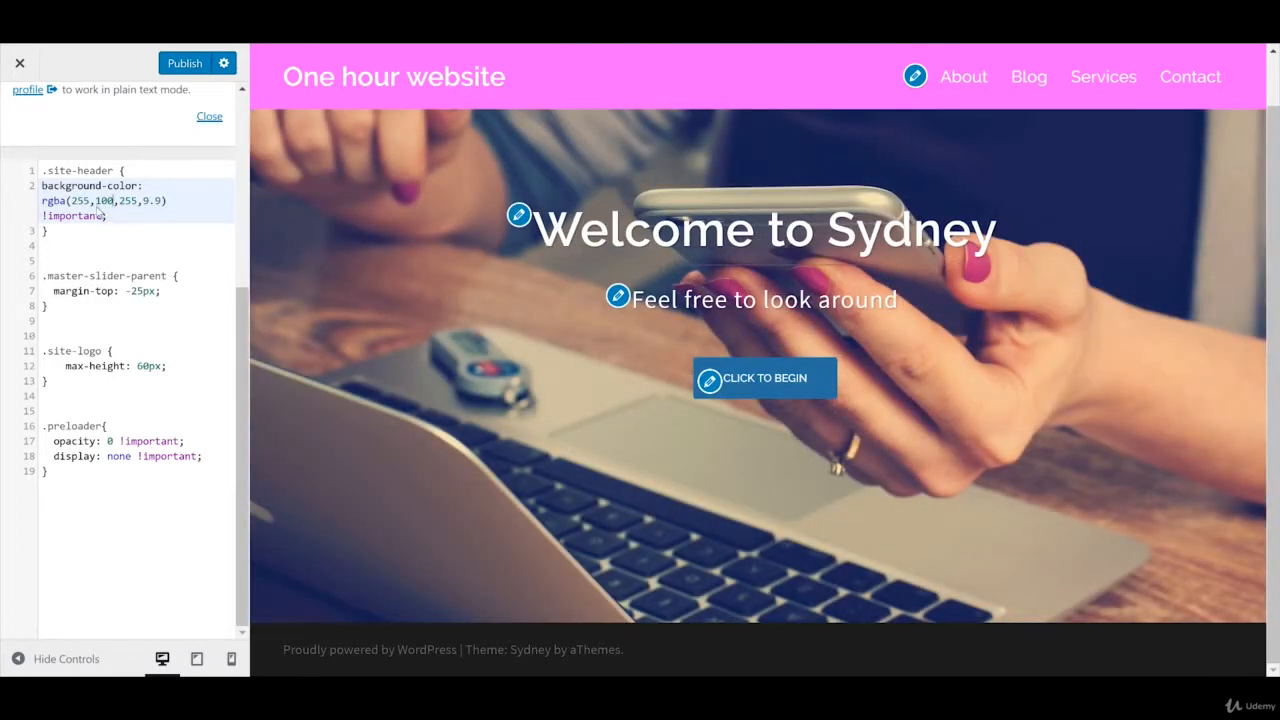
{"action": "double_click", "coordinate": [80, 201]}
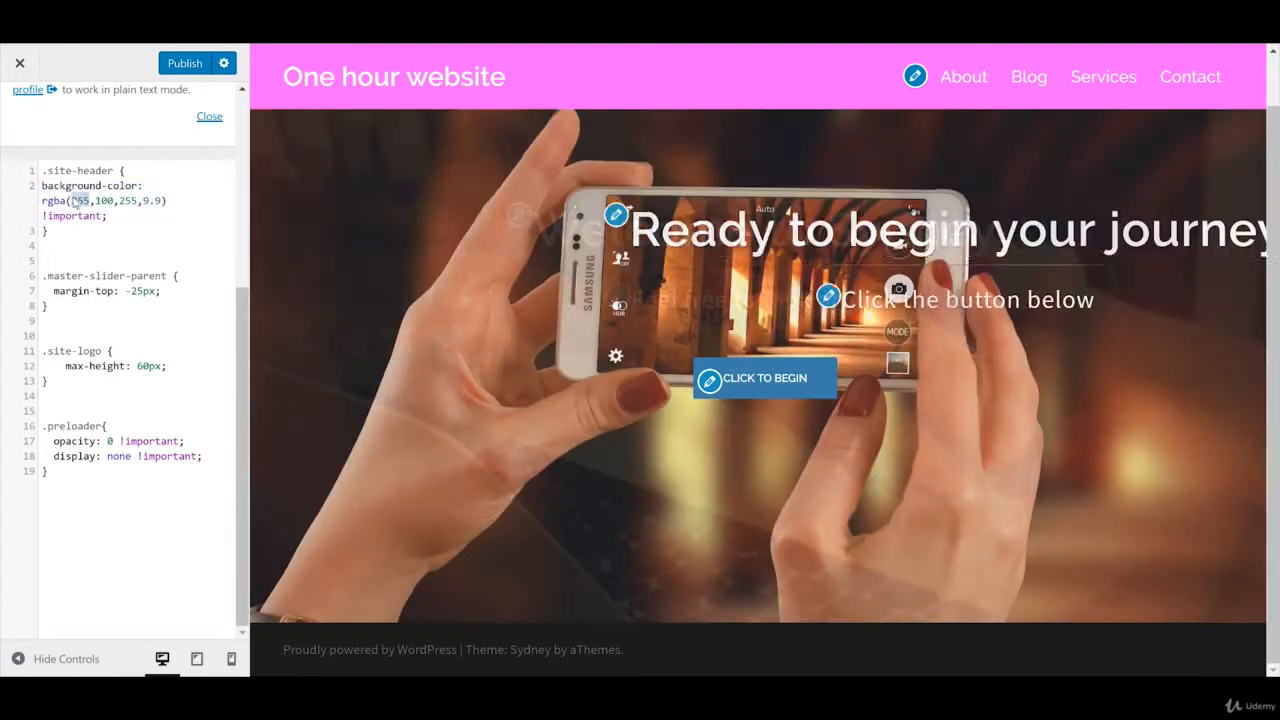
{"action": "type", "text": "100"}
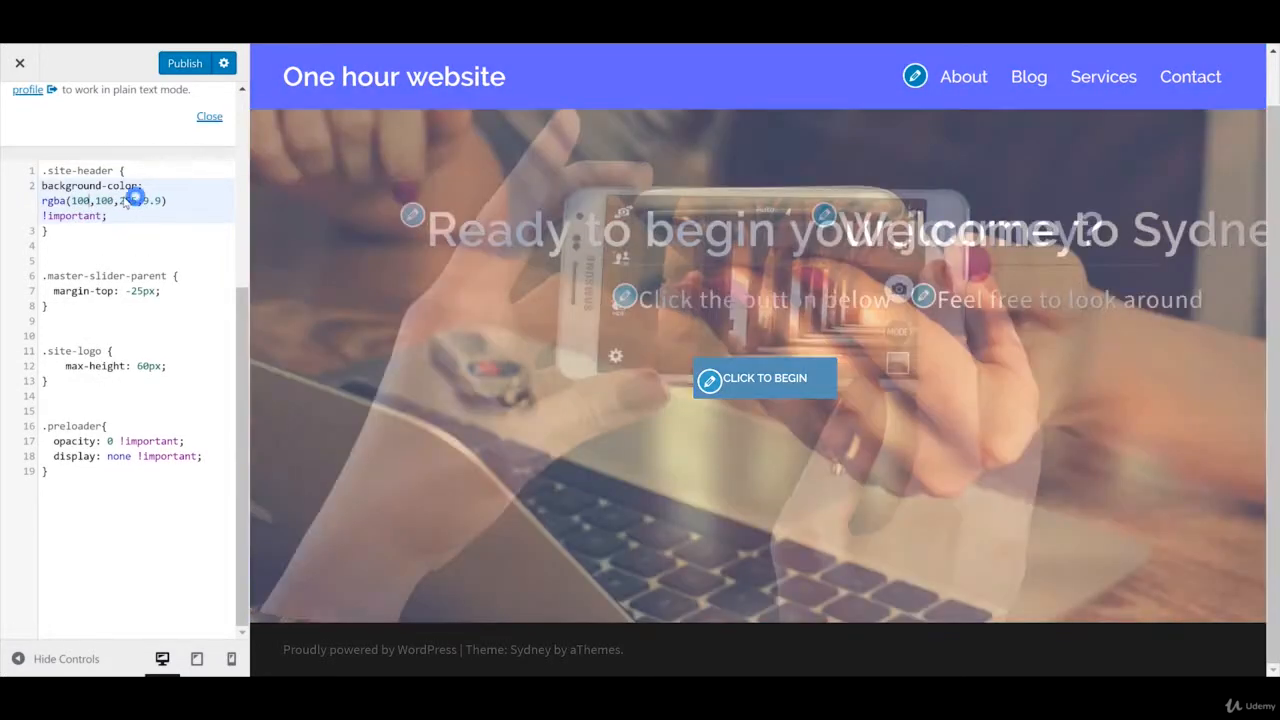
{"action": "left_click_drag", "start_coordinate": [137, 202], "coordinate": [126, 203]}
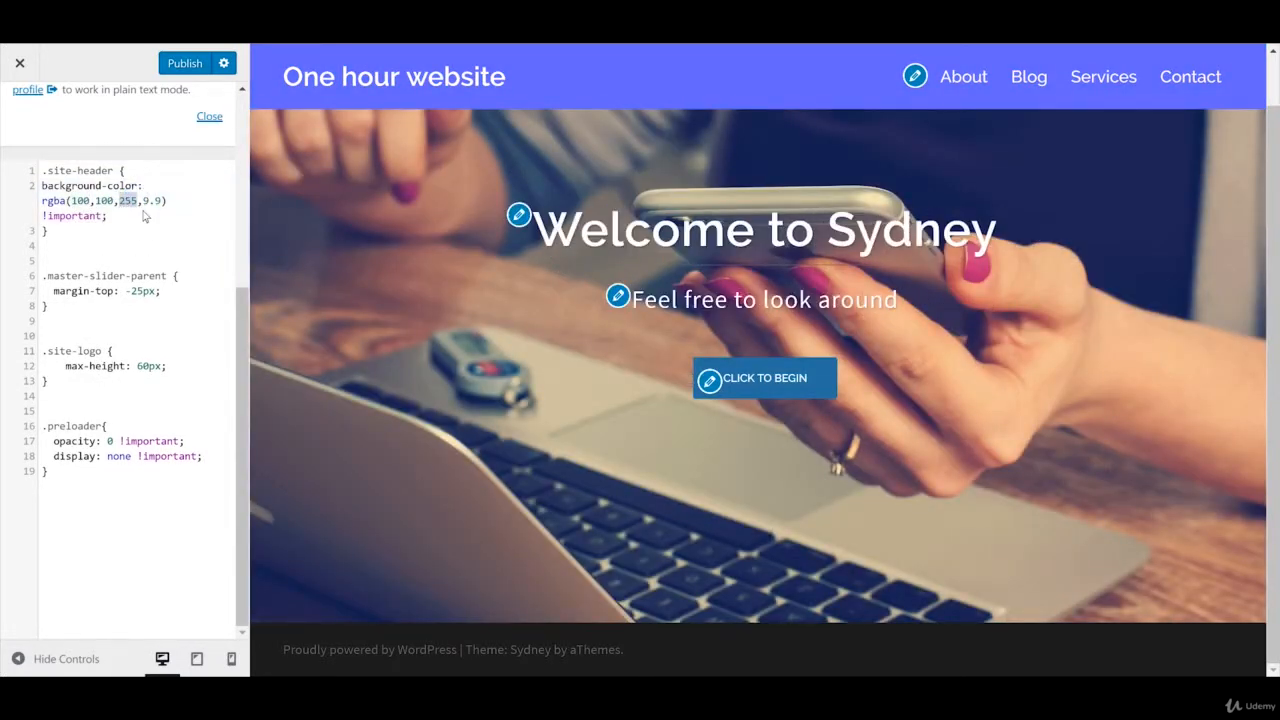
{"action": "type", "text": "100"}
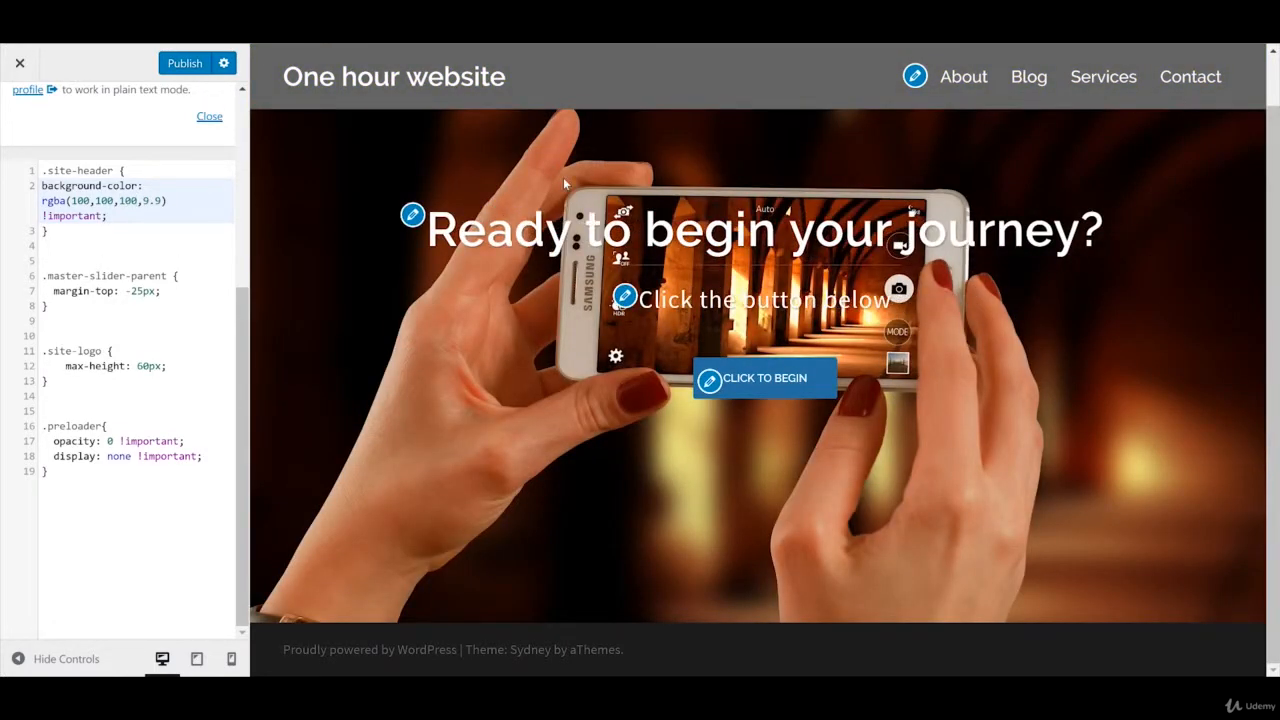
Step: Try the header background's blue value at 50 and at 0
{"action": "key", "text": "BackSpace"}
{"action": "key", "text": "BackSpace"}
{"action": "key", "text": "BackSpace"}
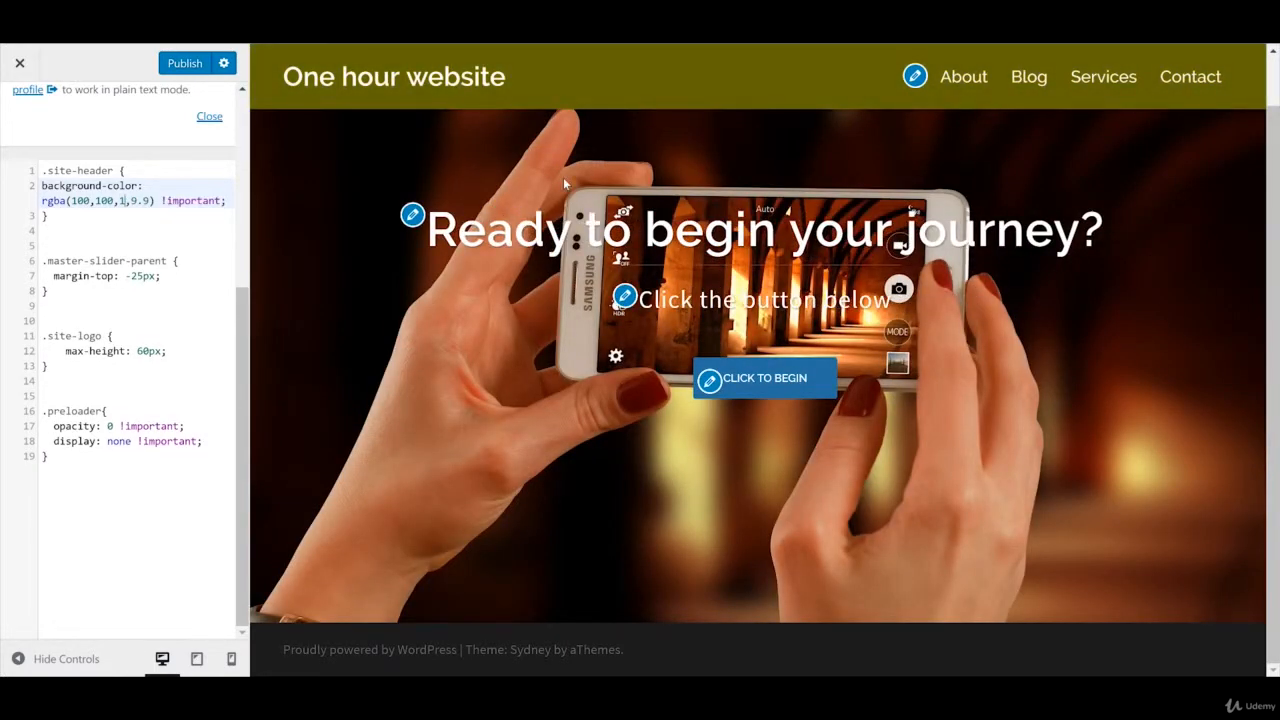
{"action": "type", "text": "50"}
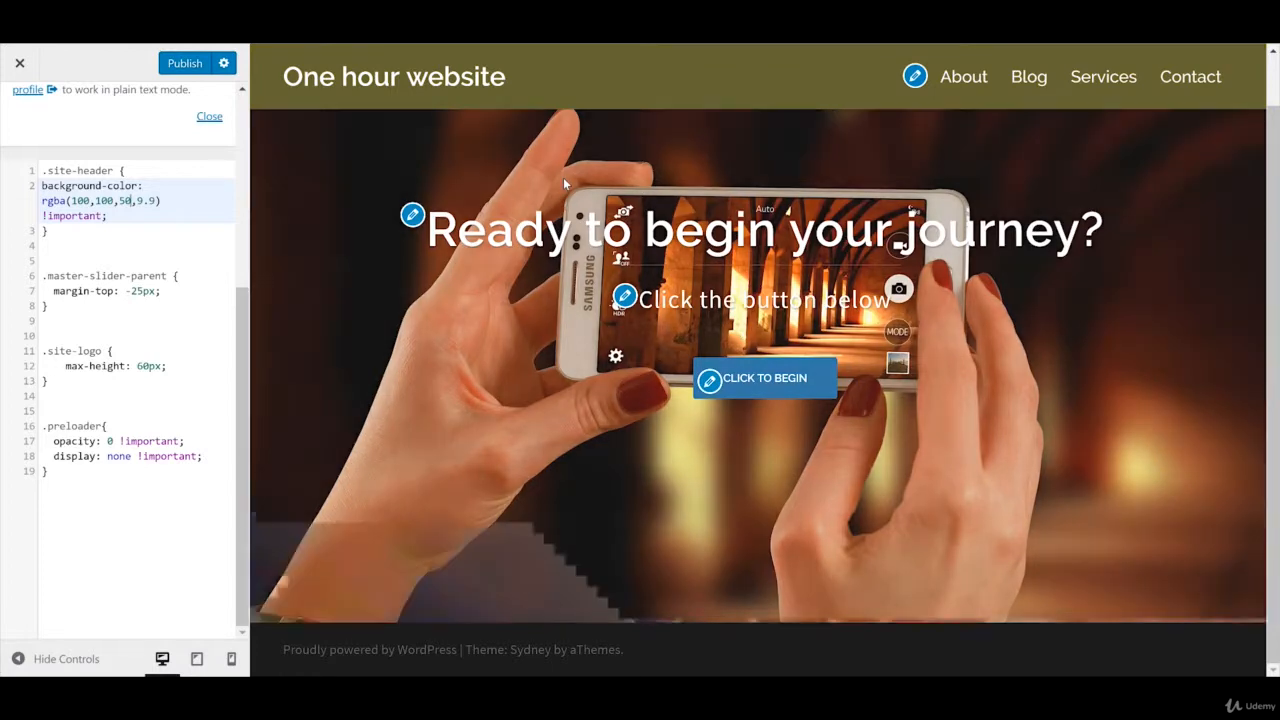
{"action": "key", "text": "BackSpace"}
{"action": "key", "text": "BackSpace"}
{"action": "type", "text": "0"}
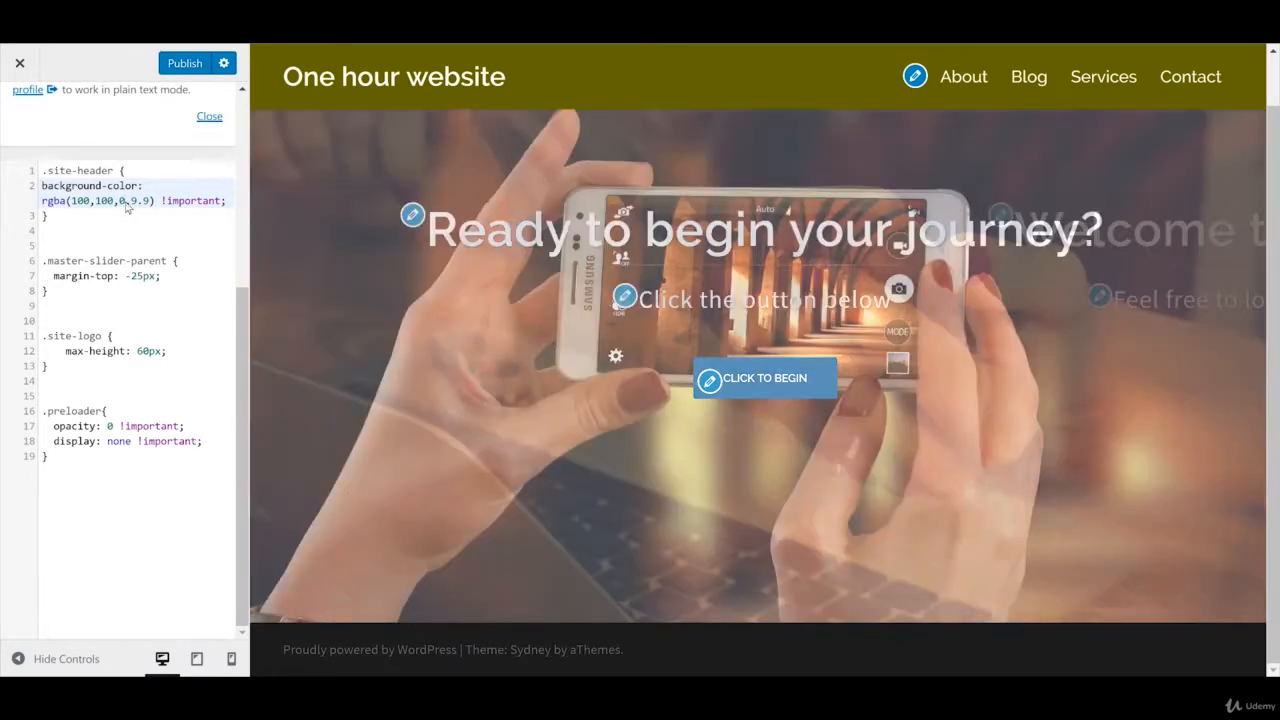
Step: Undo the header colour trials and the blank-line removal in the pasted CSS code
{"action": "key", "text": "ctrl+z"}
{"action": "key", "text": "ctrl+z"}
{"action": "key", "text": "ctrl+z"}
{"action": "key", "text": "ctrl+z"}
{"action": "key", "text": "ctrl+z"}
{"action": "key", "text": "ctrl+z"}
{"action": "key", "text": "ctrl+z"}
{"action": "key", "text": "ctrl+z"}
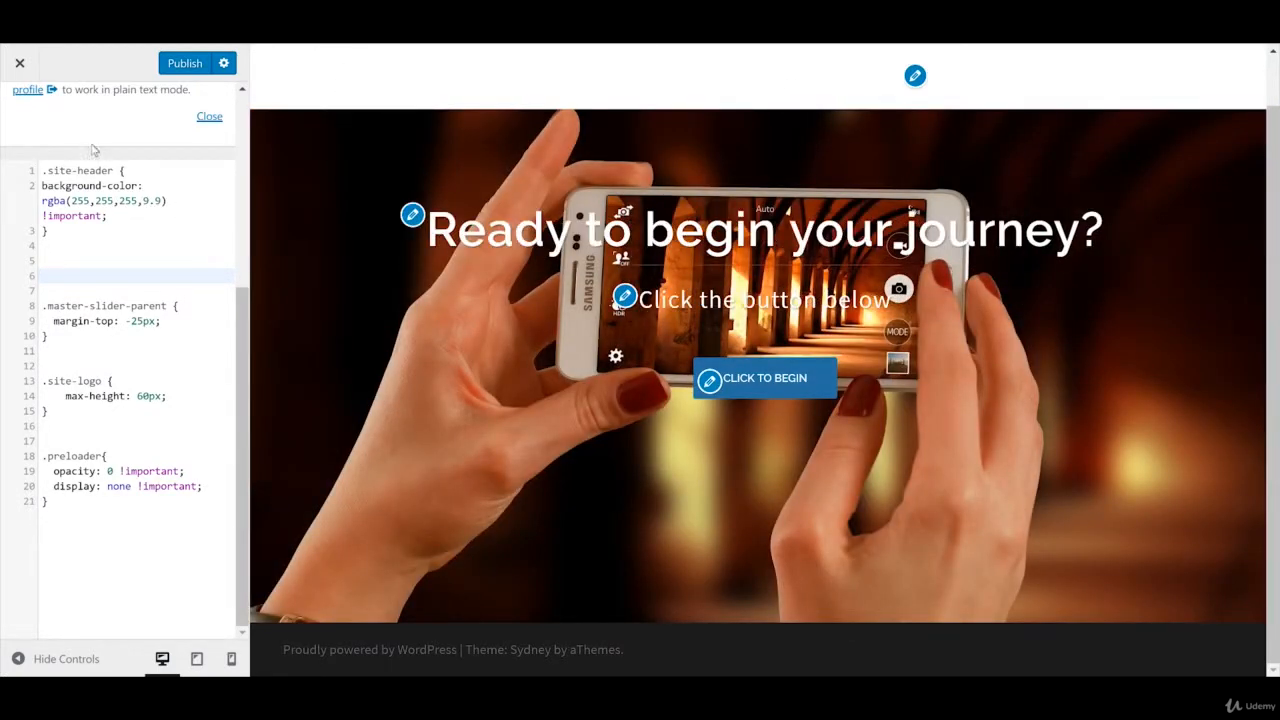
{"action": "scroll", "coordinate": [106, 157], "scroll_direction": "up", "scroll_amount": 5}
{"action": "scroll", "coordinate": [133, 251], "scroll_direction": "down", "scroll_amount": 5}
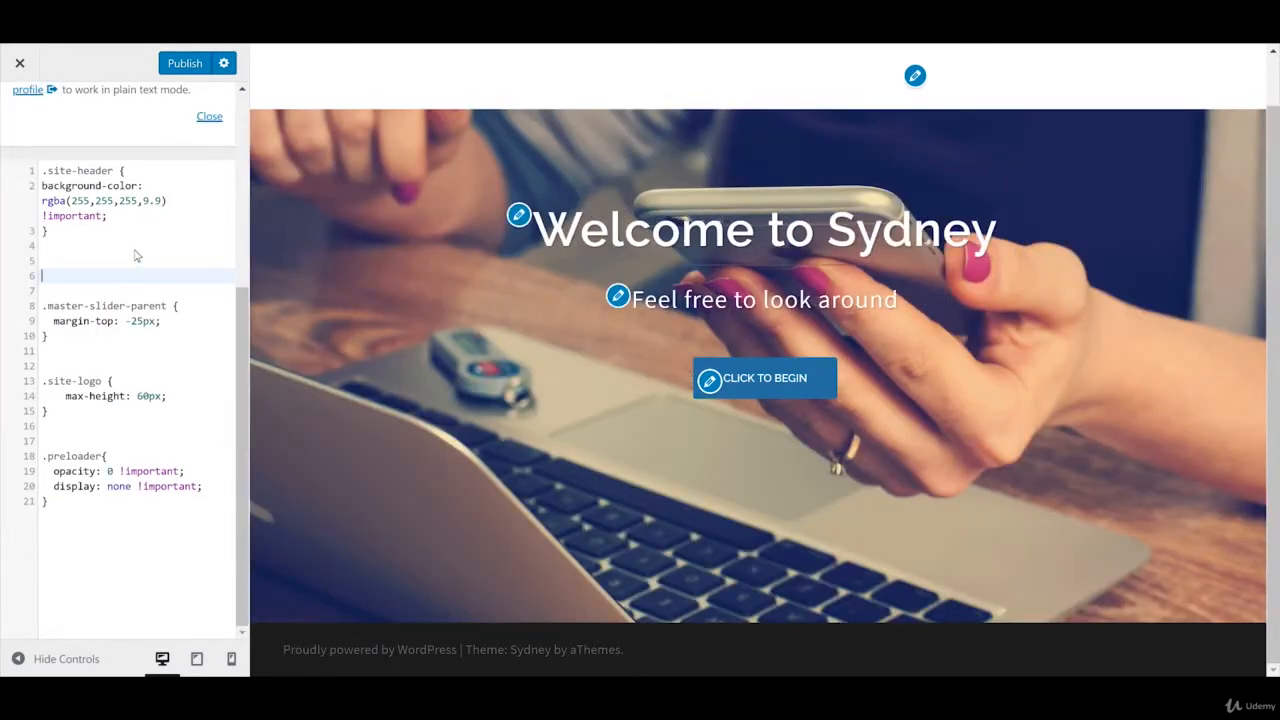
{"action": "scroll", "coordinate": [137, 256], "scroll_direction": "up", "scroll_amount": 6}
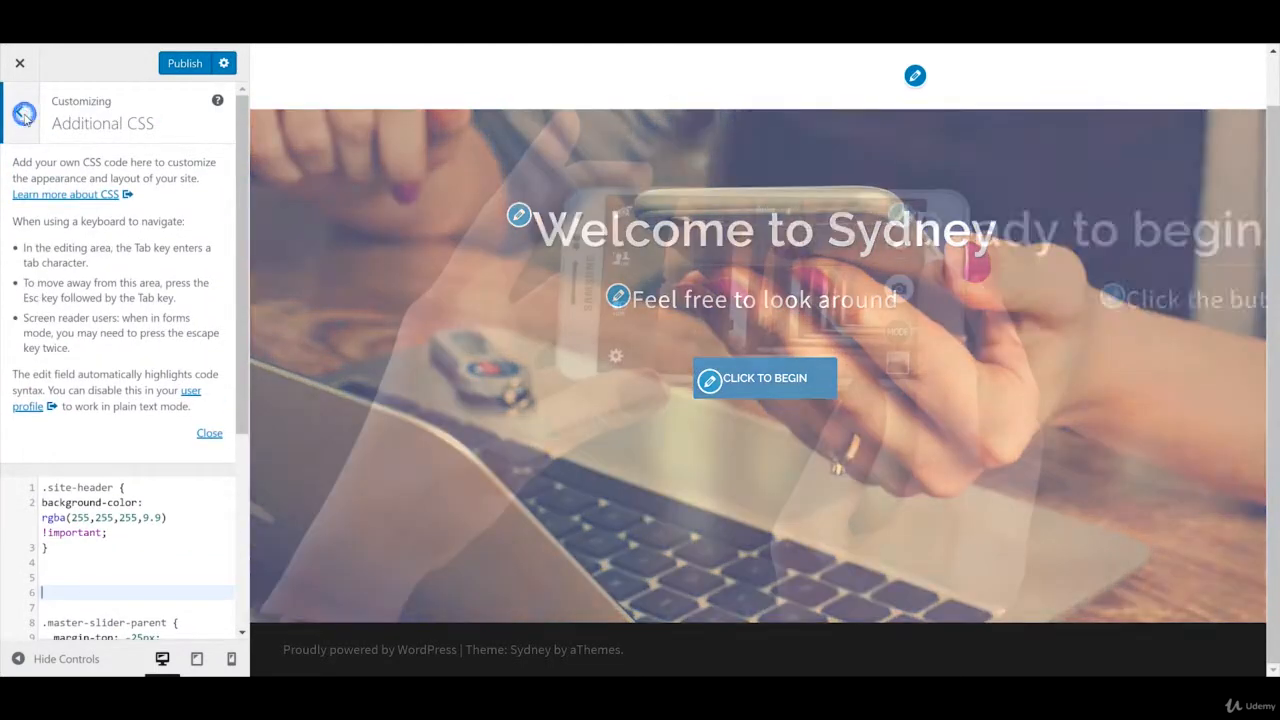
Step: Set the header's top level menu items colour to the dark grey #2d2d2d
{"action": "left_click", "coordinate": [22, 115]}
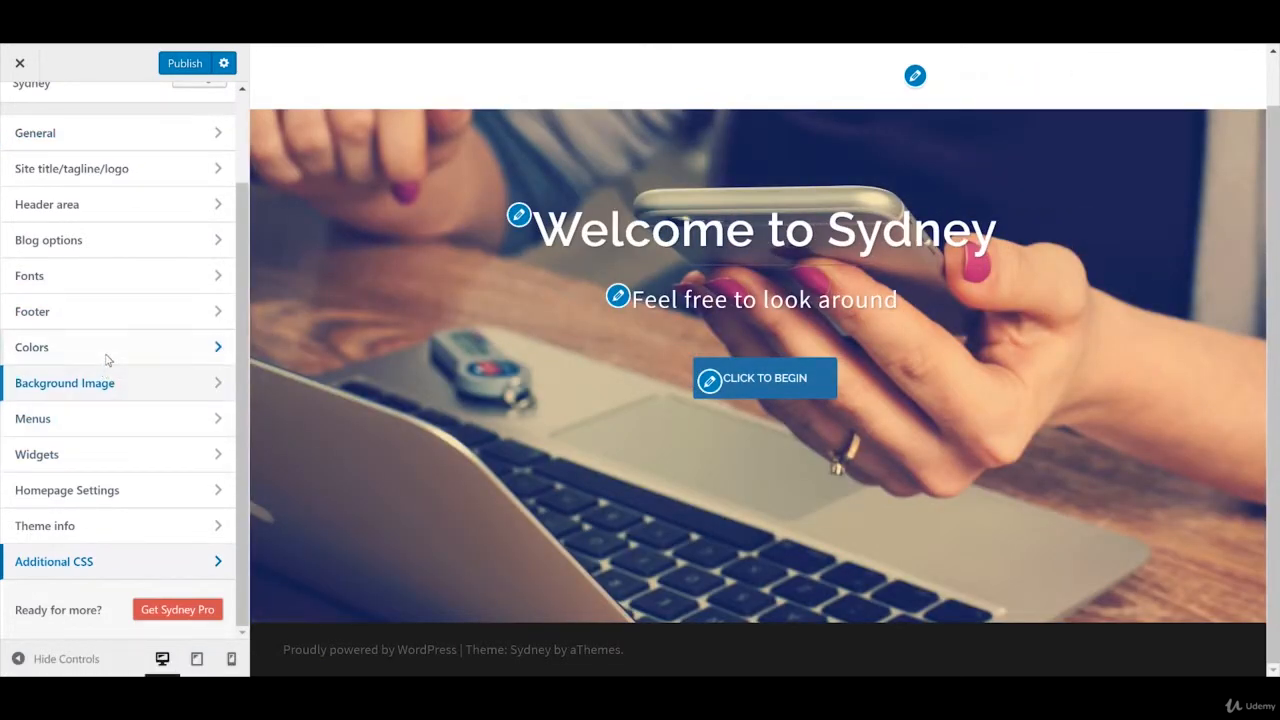
{"action": "left_click", "coordinate": [104, 350]}
{"action": "left_click", "coordinate": [123, 209]}
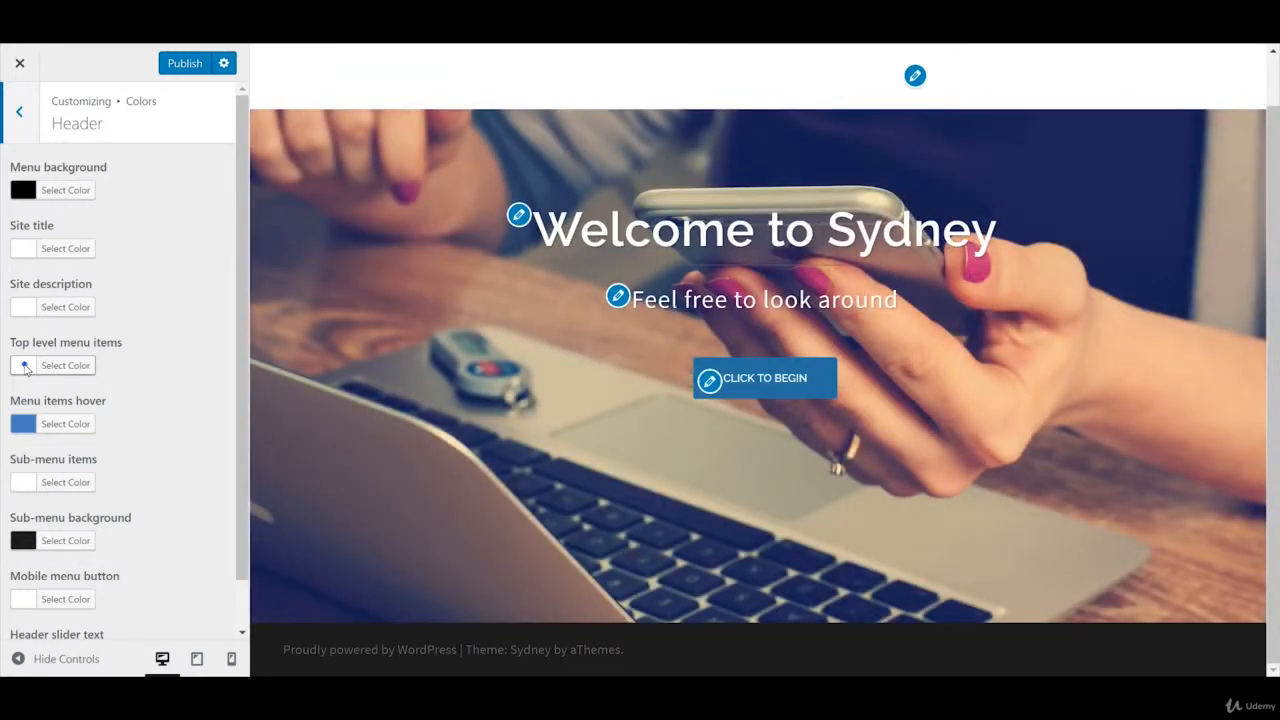
{"action": "left_click", "coordinate": [24, 366]}
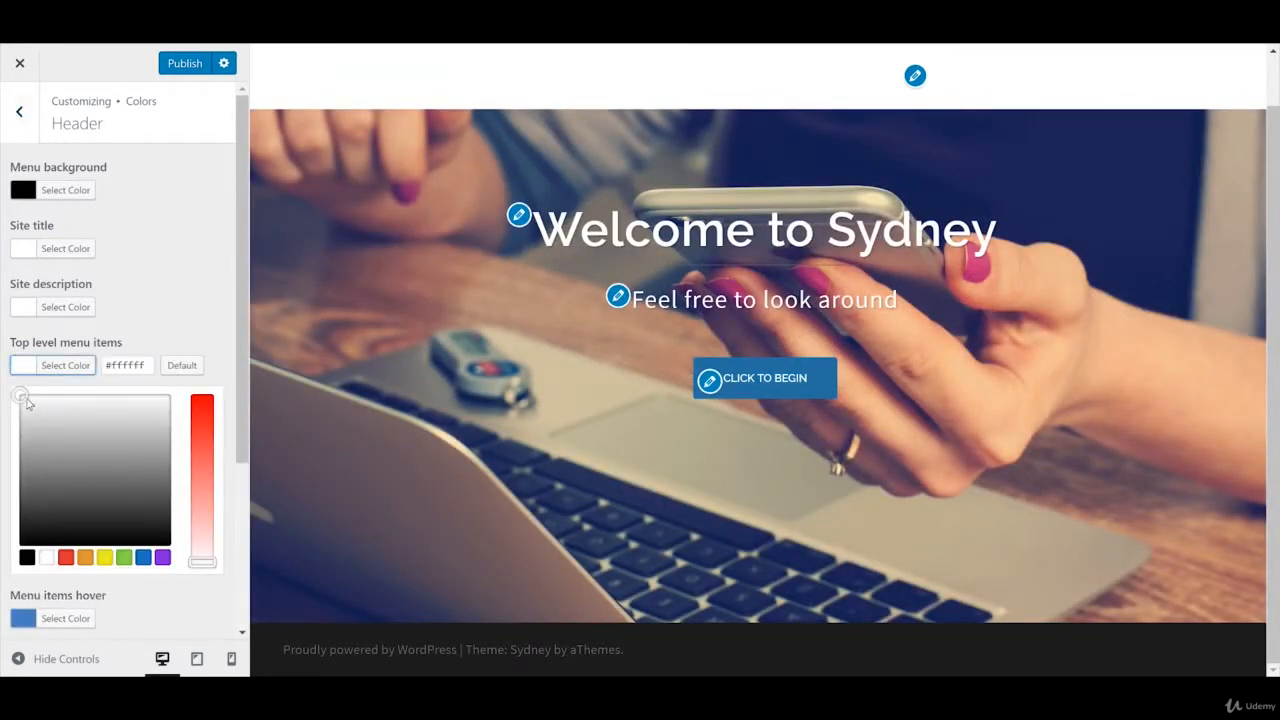
{"action": "left_click_drag", "start_coordinate": [28, 403], "coordinate": [98, 515]}
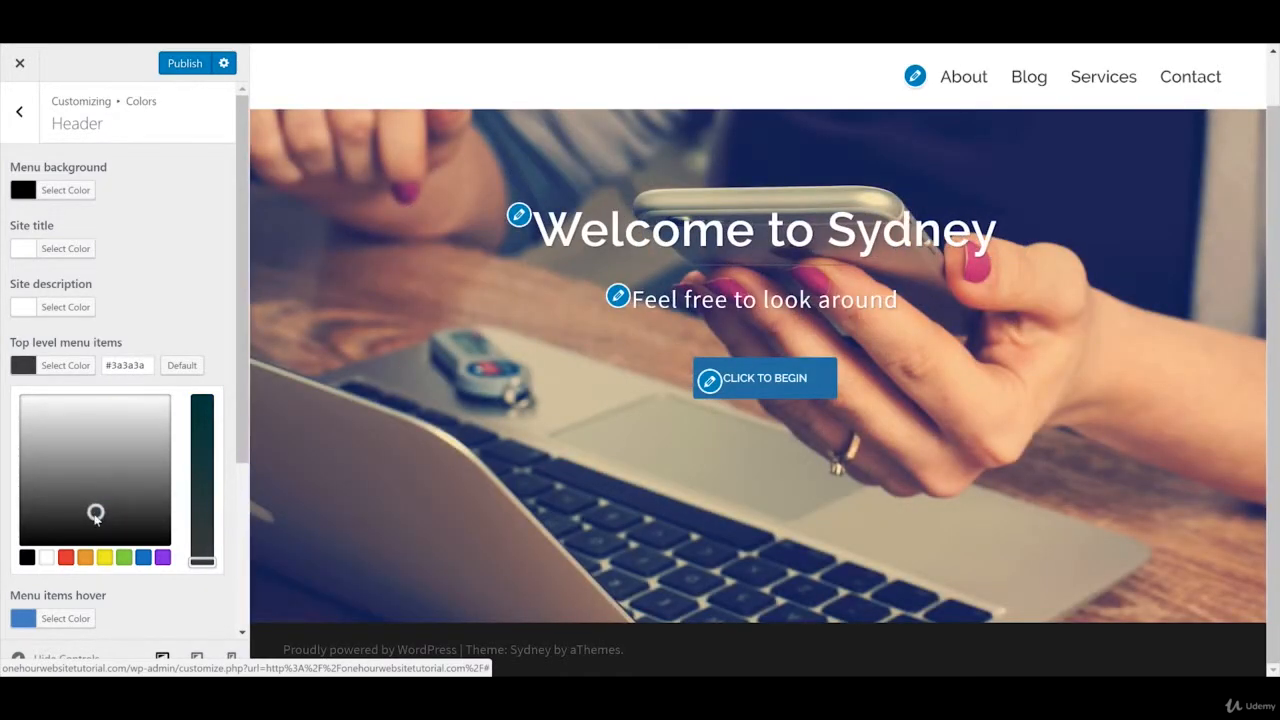
{"action": "left_click_drag", "start_coordinate": [96, 515], "coordinate": [102, 519]}
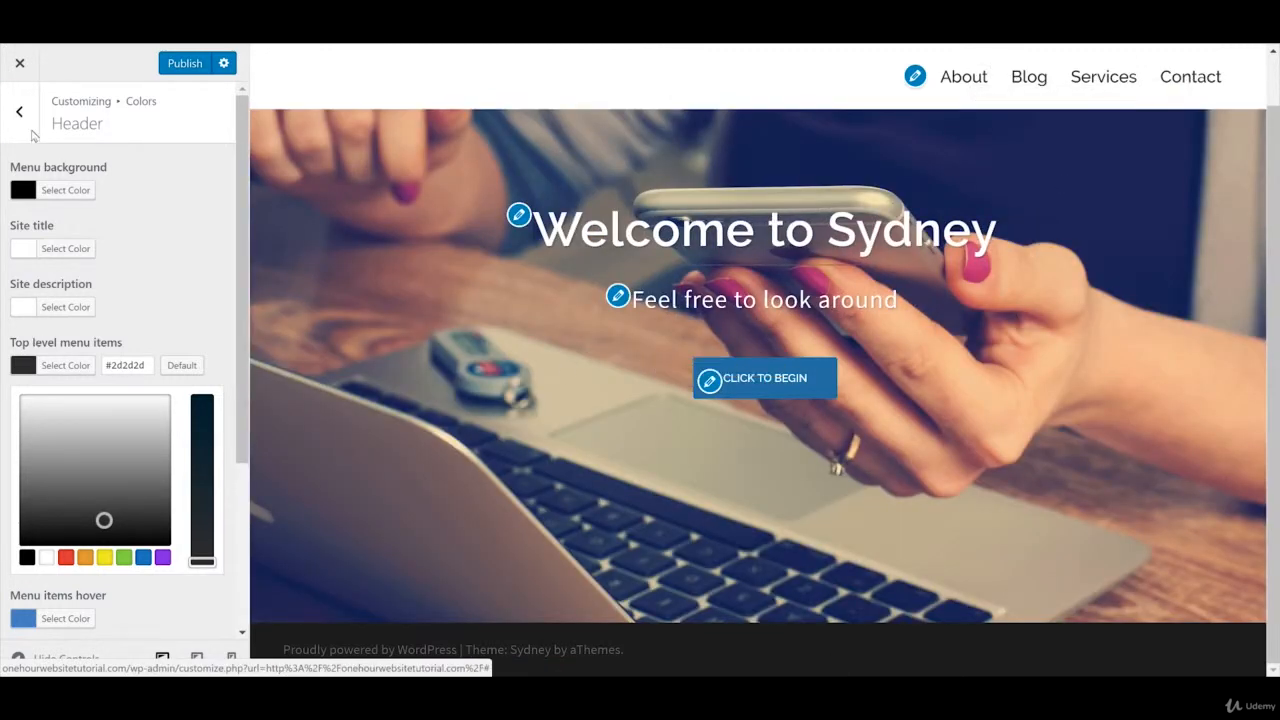
{"action": "left_click", "coordinate": [20, 116]}
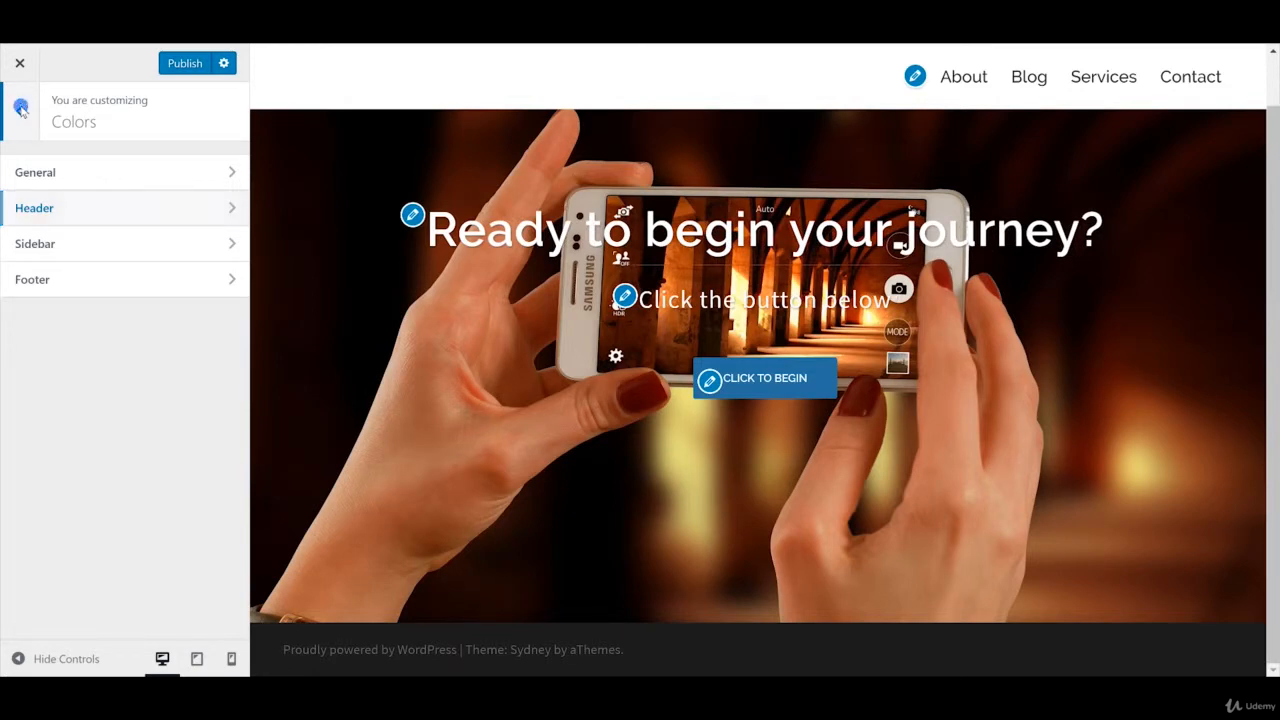
{"action": "left_click", "coordinate": [20, 108]}
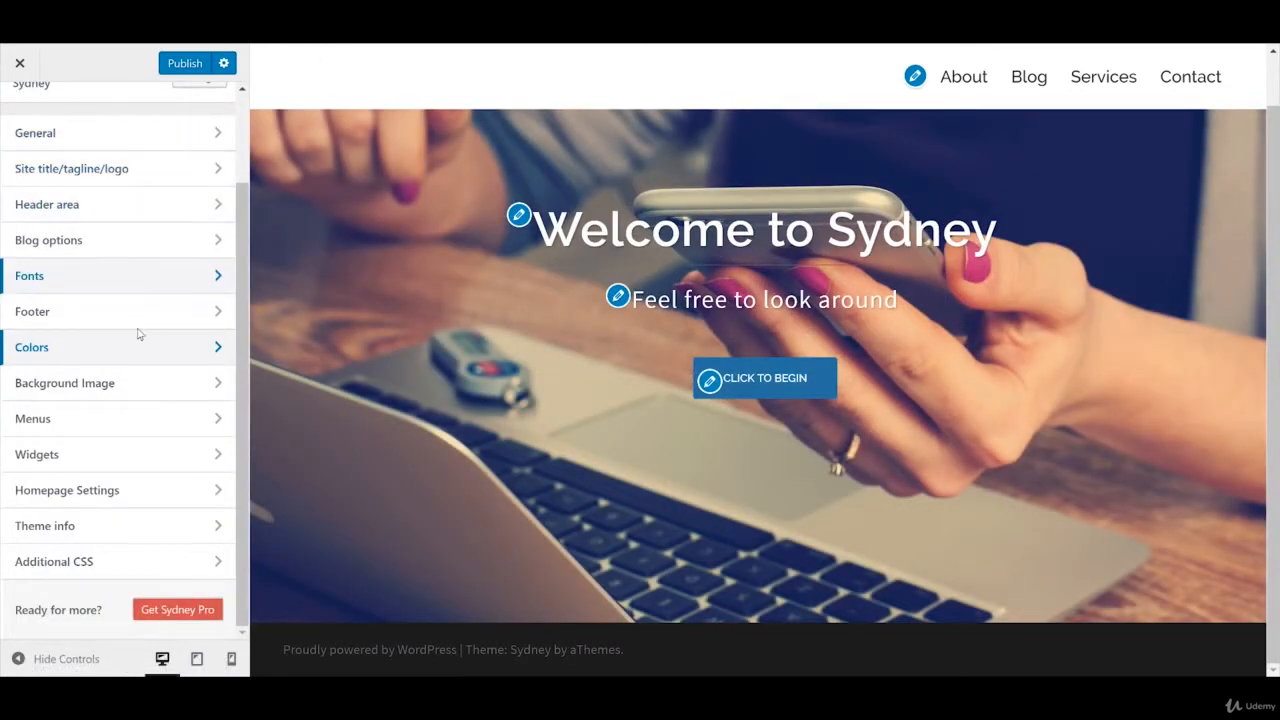
Step: Try several dark shades for the header's site title colour, ending on #303030
{"action": "left_click", "coordinate": [109, 350]}
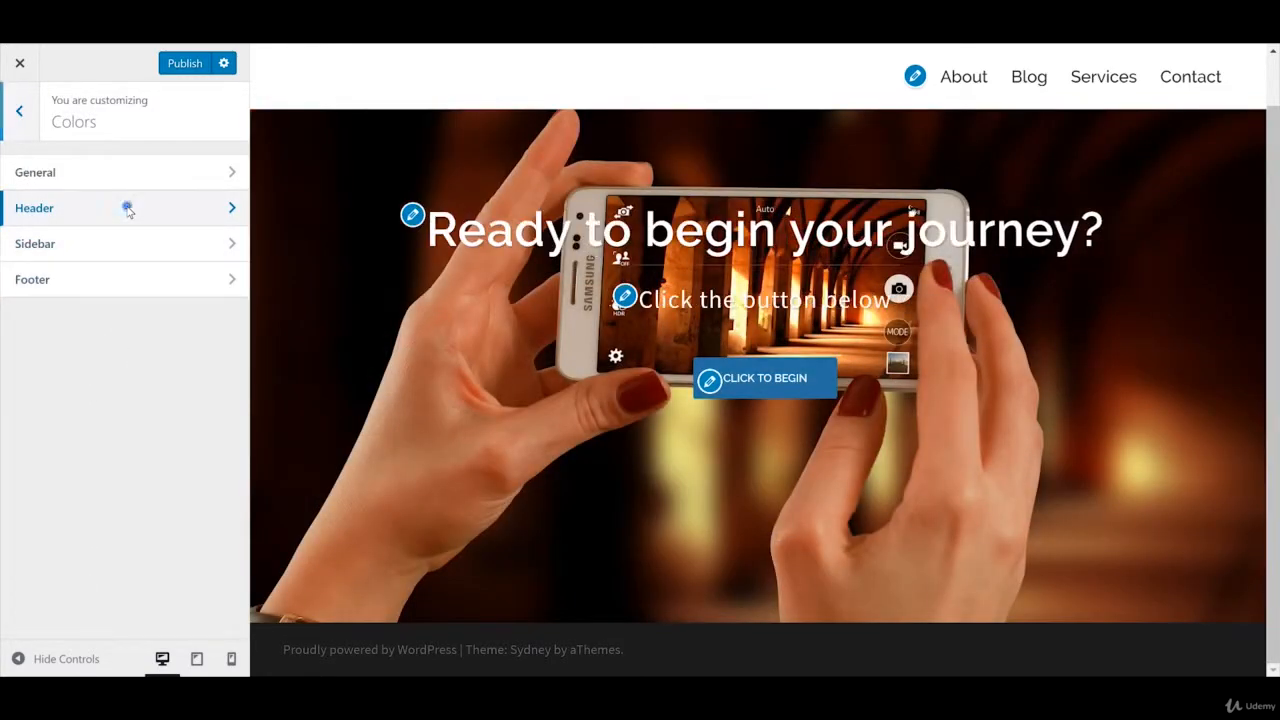
{"action": "left_click", "coordinate": [128, 209]}
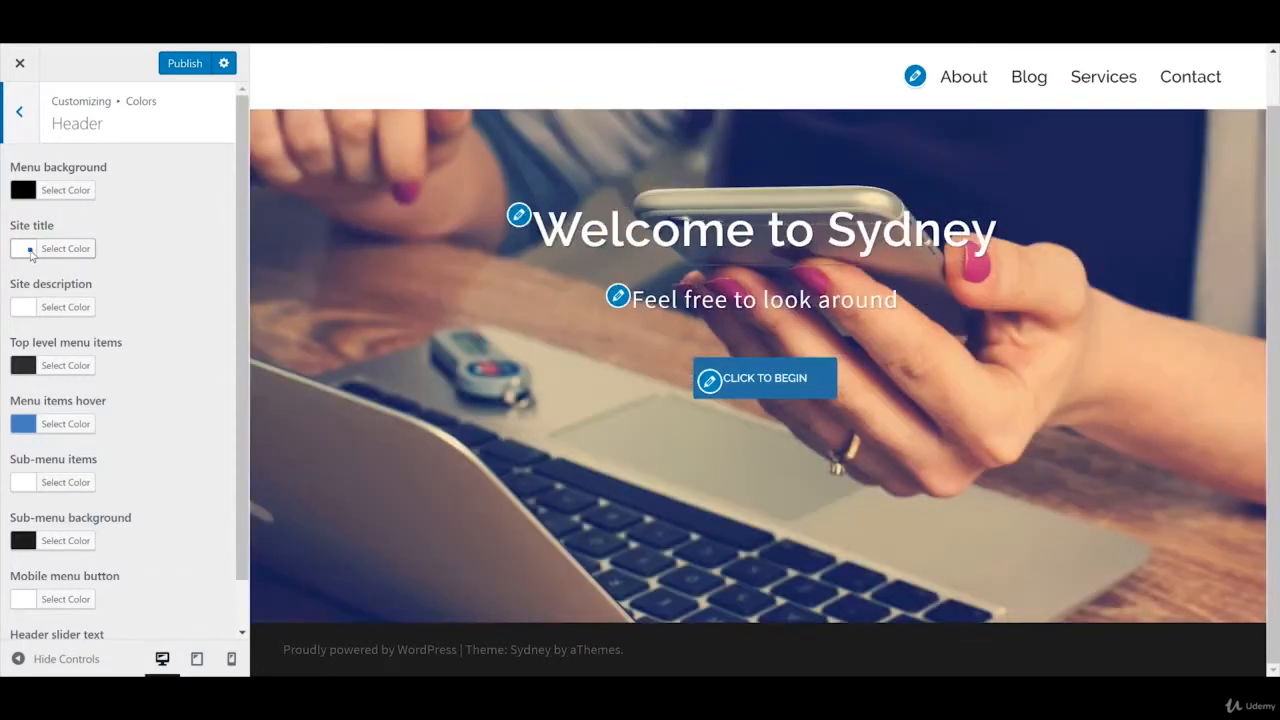
{"action": "left_click", "coordinate": [28, 249]}
{"action": "left_click", "coordinate": [55, 409]}
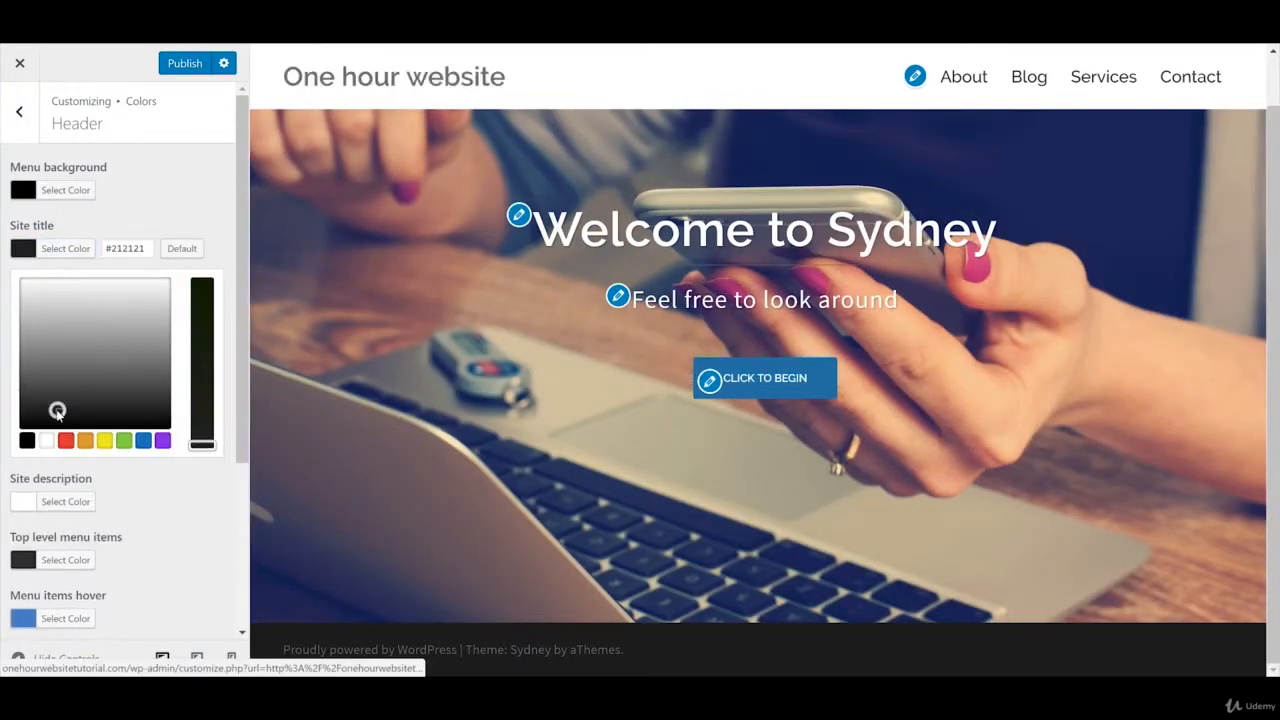
{"action": "left_click", "coordinate": [67, 397]}
{"action": "left_click", "coordinate": [48, 408]}
{"action": "left_click", "coordinate": [26, 409]}
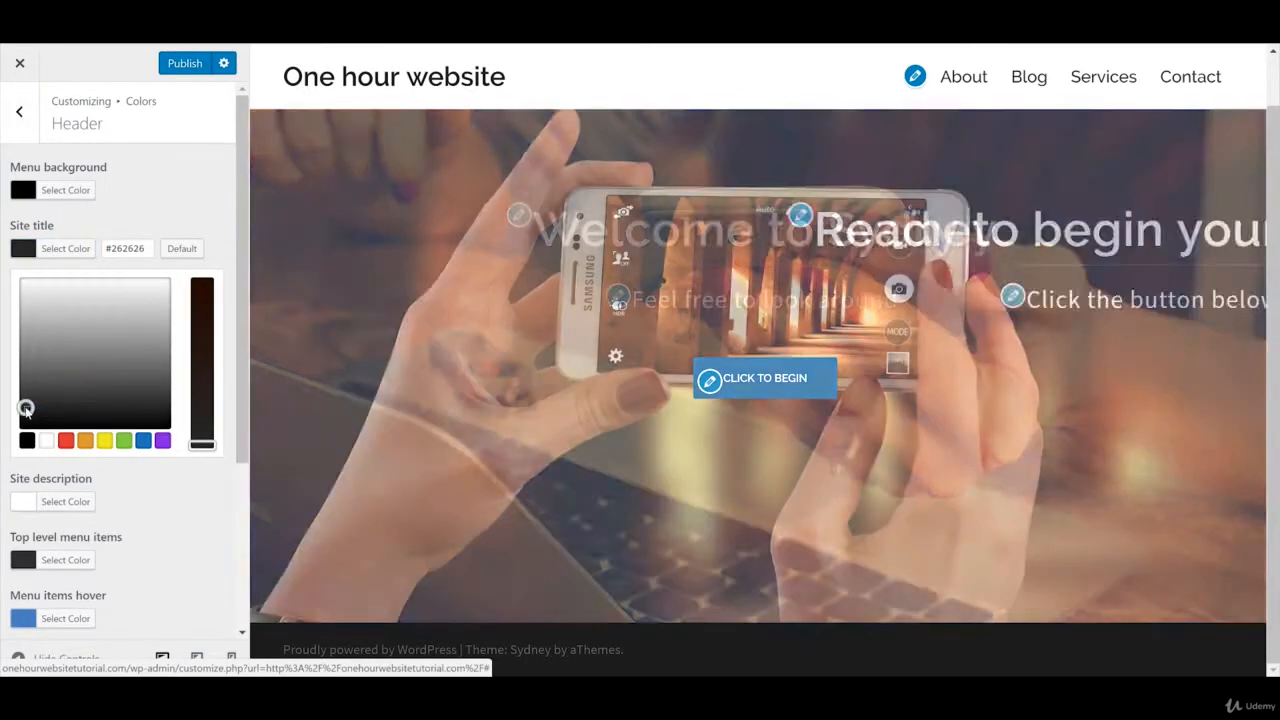
{"action": "left_click", "coordinate": [33, 391]}
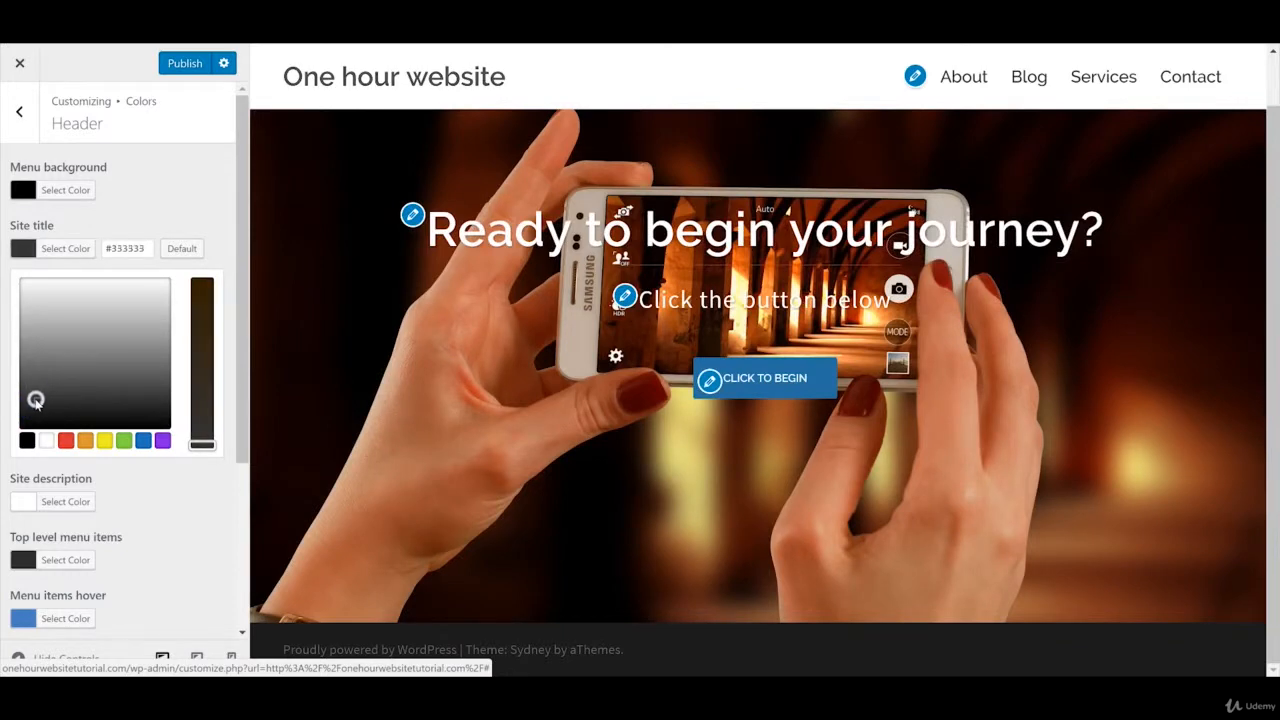
{"action": "left_click", "coordinate": [35, 402]}
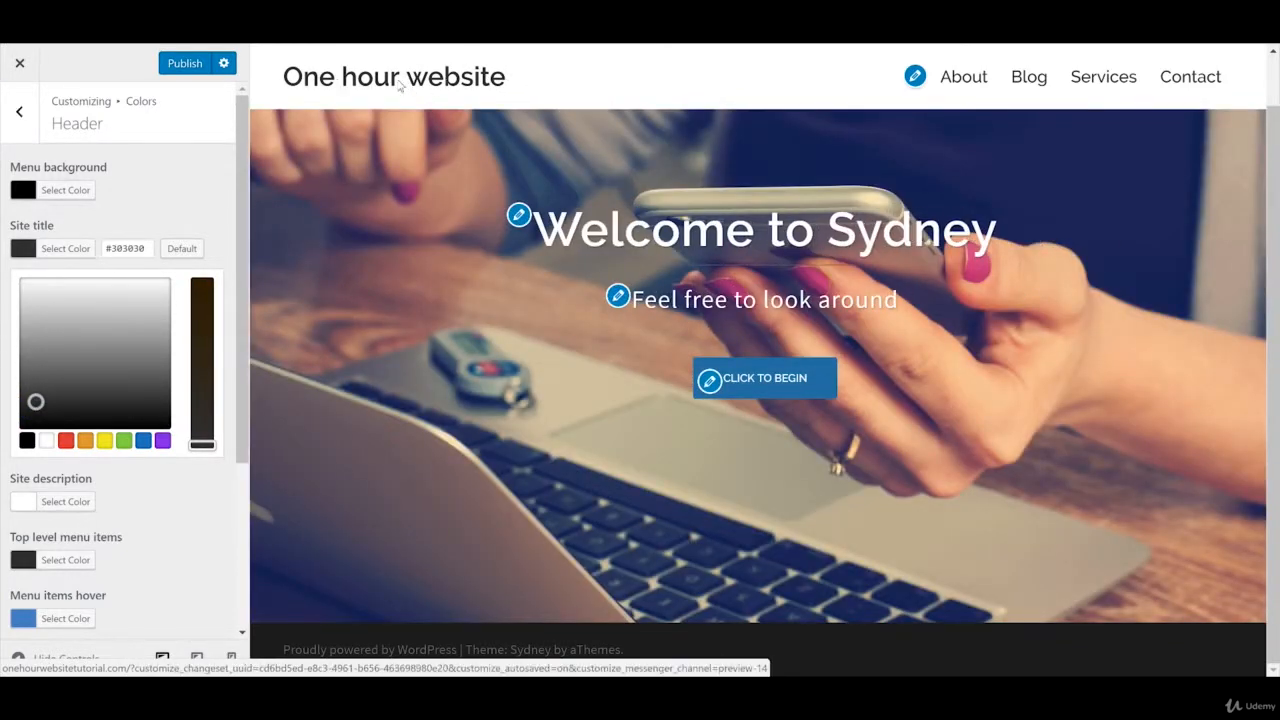
{"action": "left_click", "coordinate": [32, 114]}
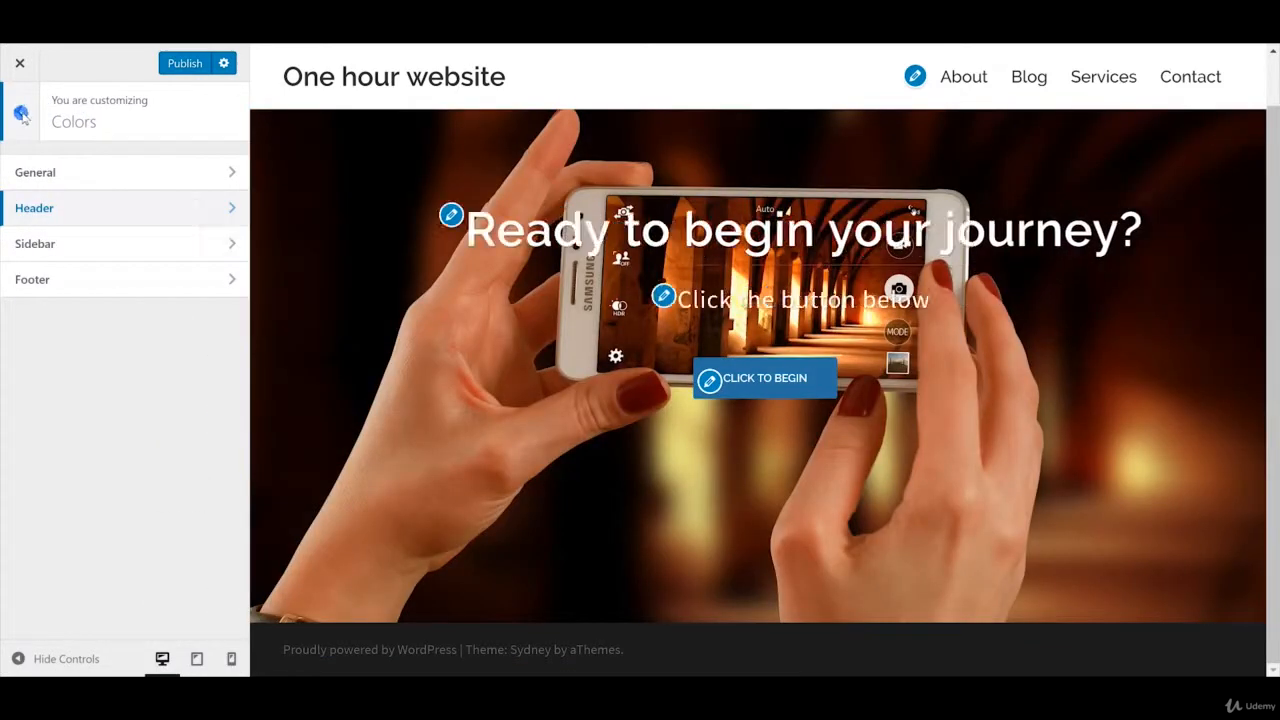
{"action": "left_click", "coordinate": [20, 110]}
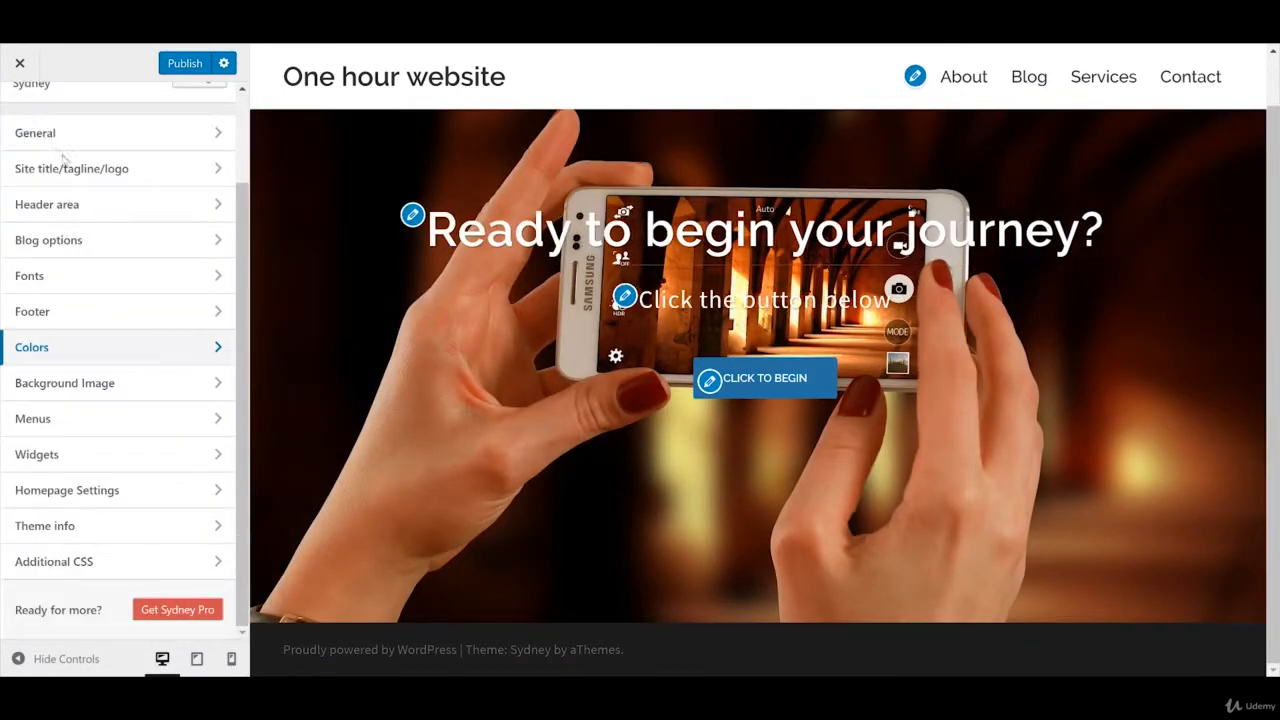
Step: Set the site logo to the existing 1-hour.png image from the media library
{"action": "left_click", "coordinate": [128, 168]}
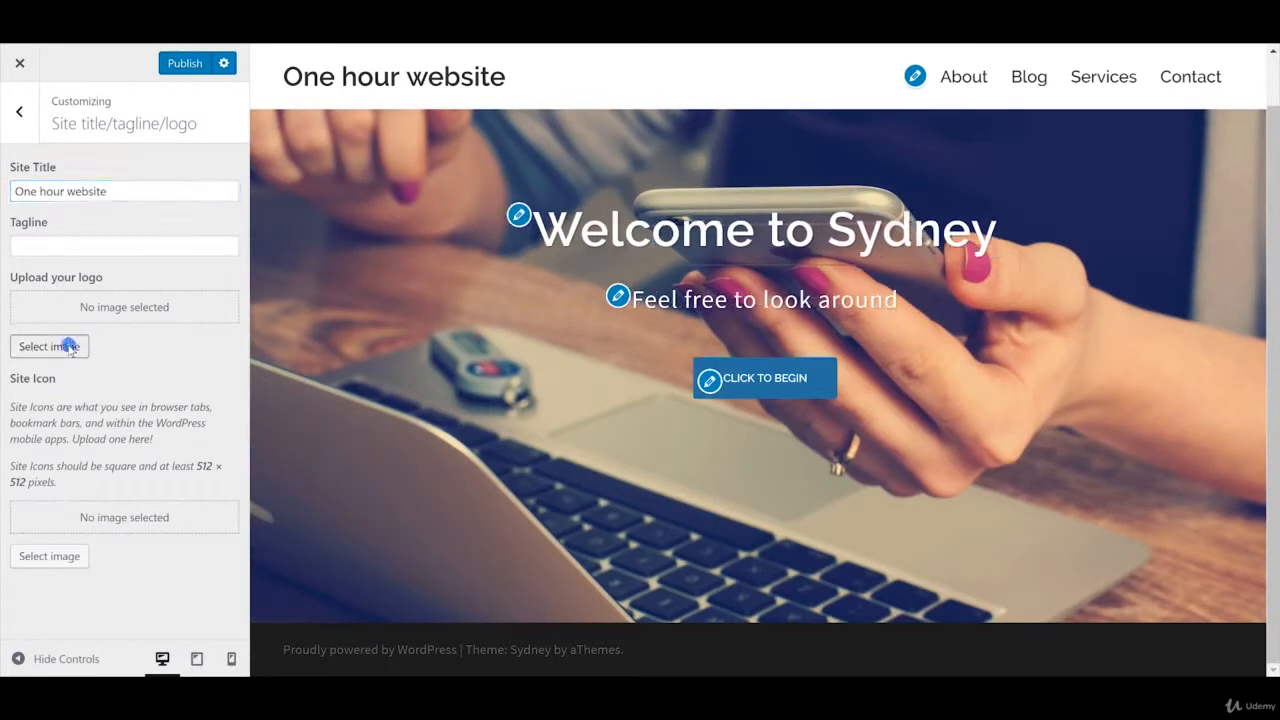
{"action": "left_click", "coordinate": [50, 346]}
{"action": "left_click", "coordinate": [74, 133]}
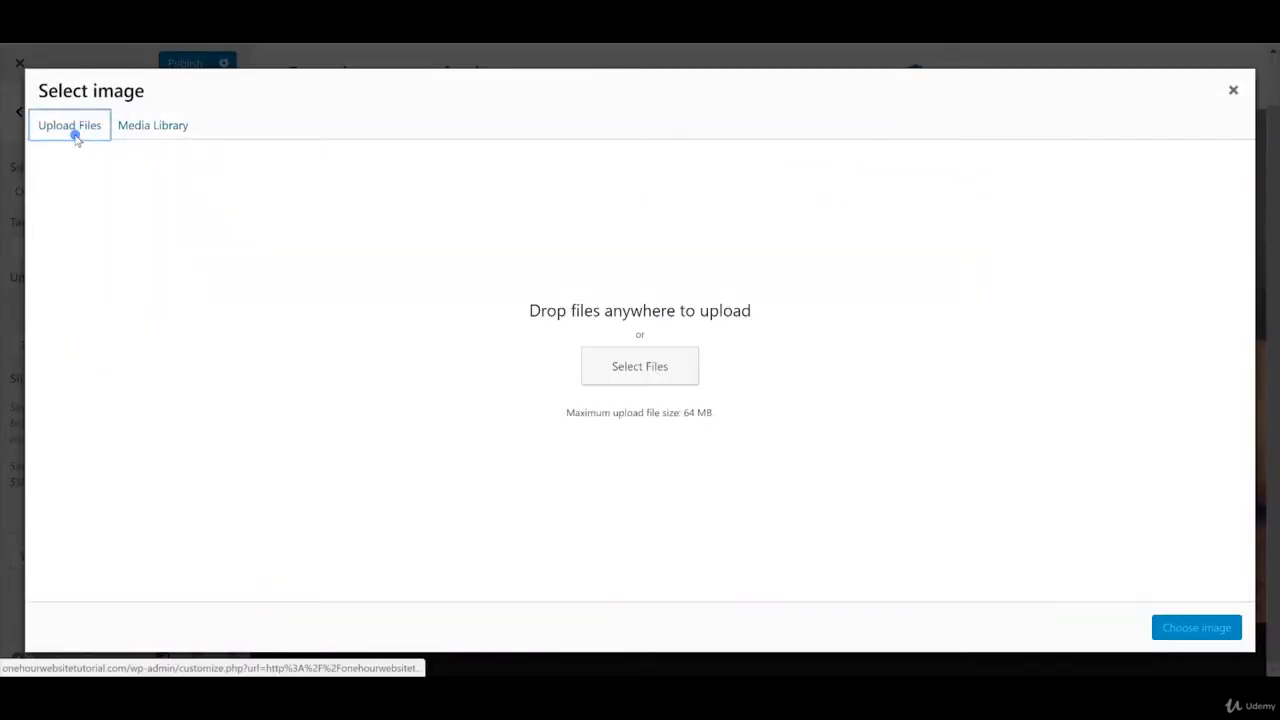
{"action": "left_click", "coordinate": [622, 377]}
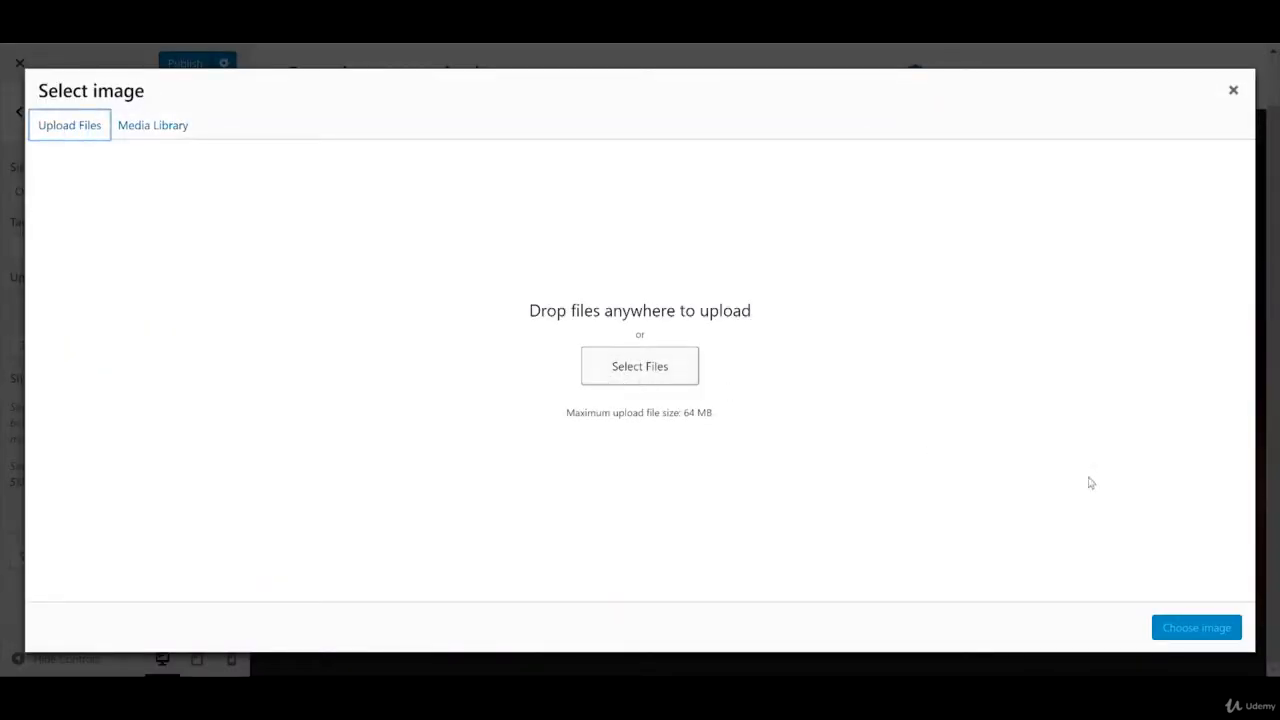
{"action": "left_click", "coordinate": [160, 128]}
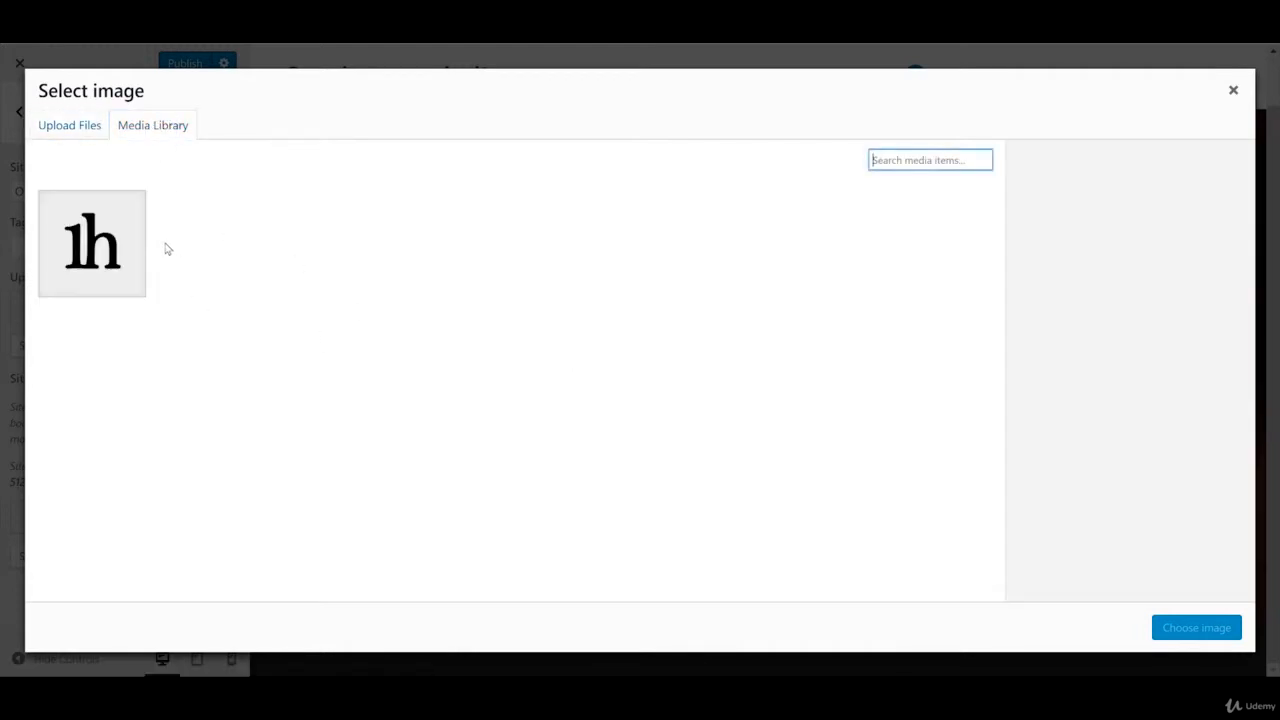
{"action": "left_click", "coordinate": [116, 229]}
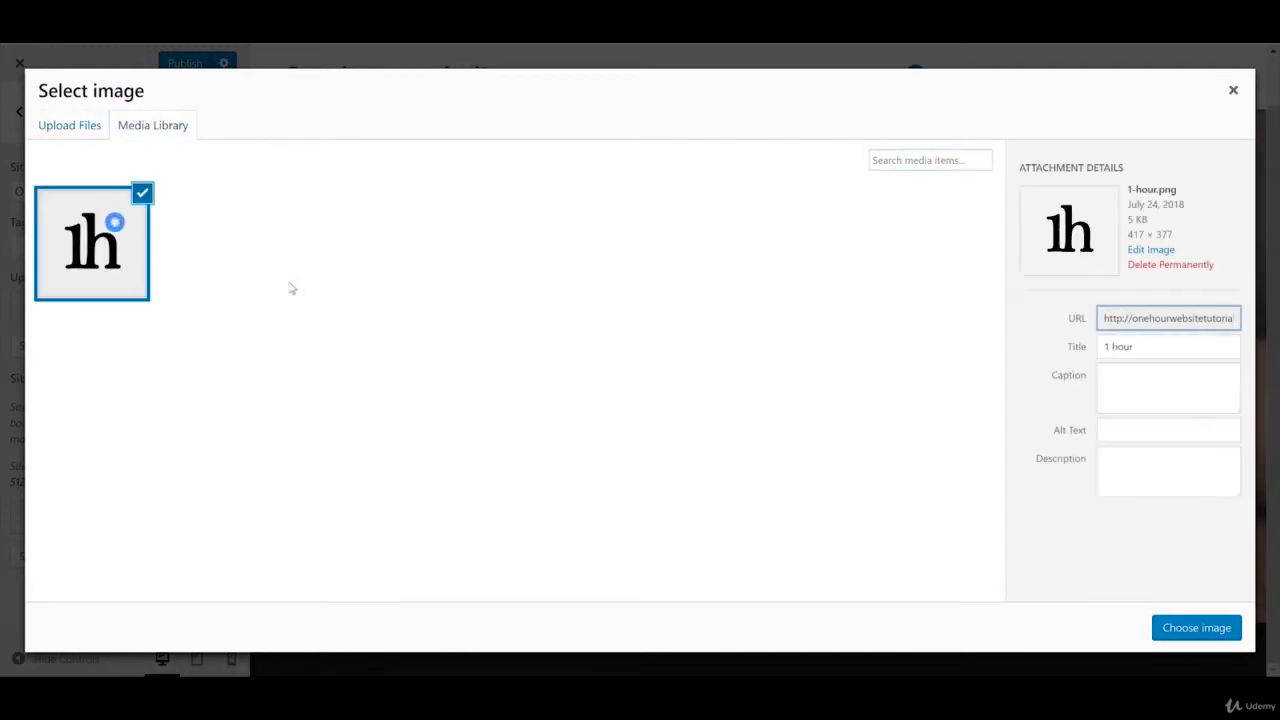
{"action": "left_click", "coordinate": [1208, 630]}
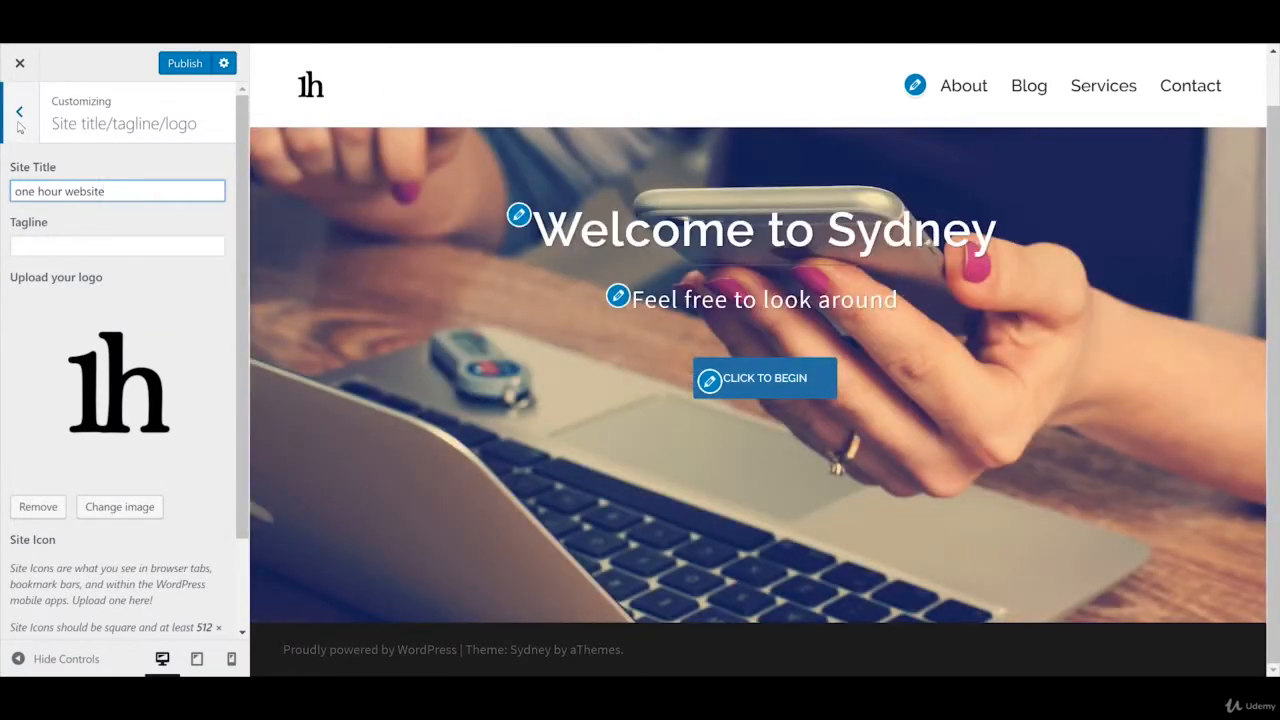
{"action": "left_click", "coordinate": [19, 115]}
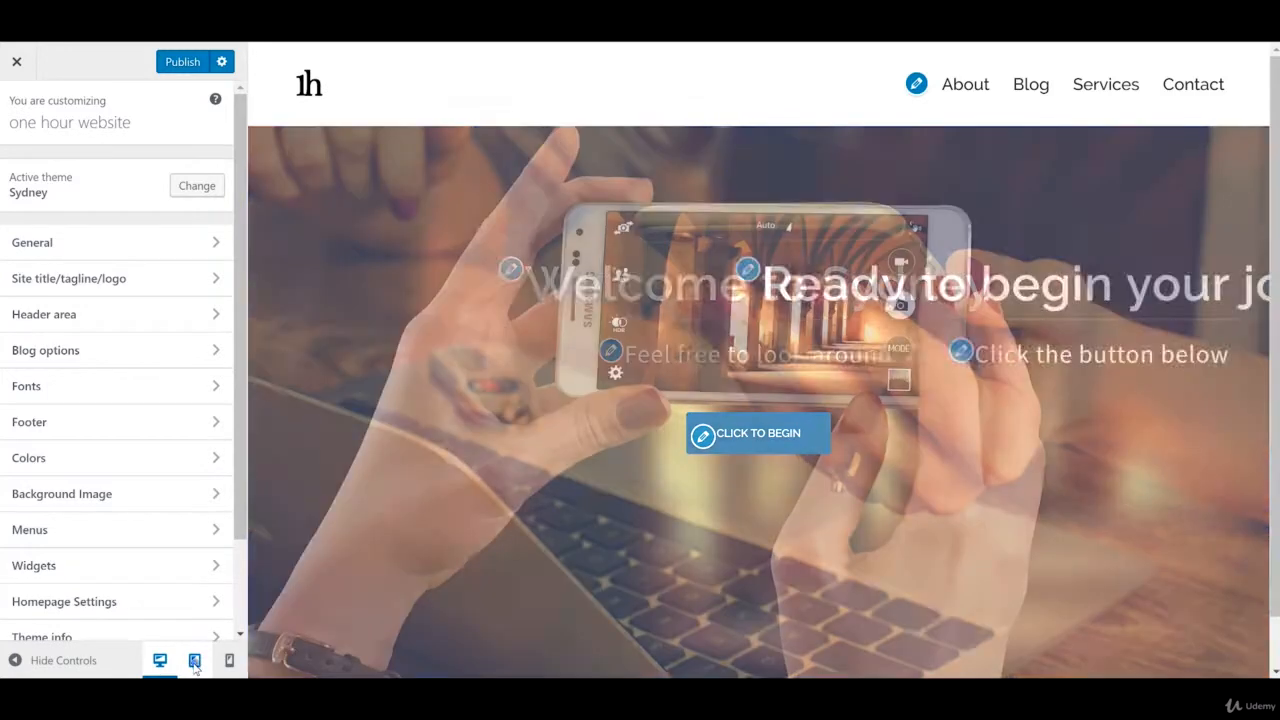
Step: Preview the site at tablet and mobile sizes, finishing on the desktop view
{"action": "left_click", "coordinate": [195, 662]}
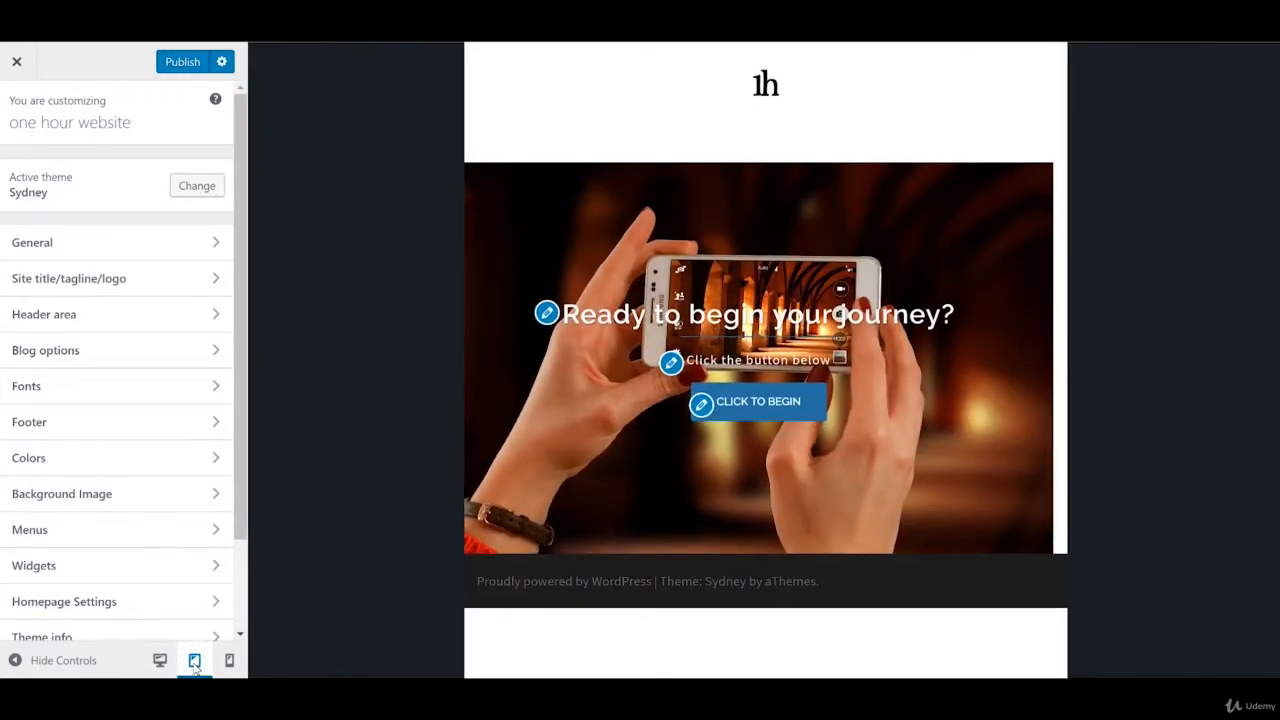
{"action": "left_click", "coordinate": [229, 661]}
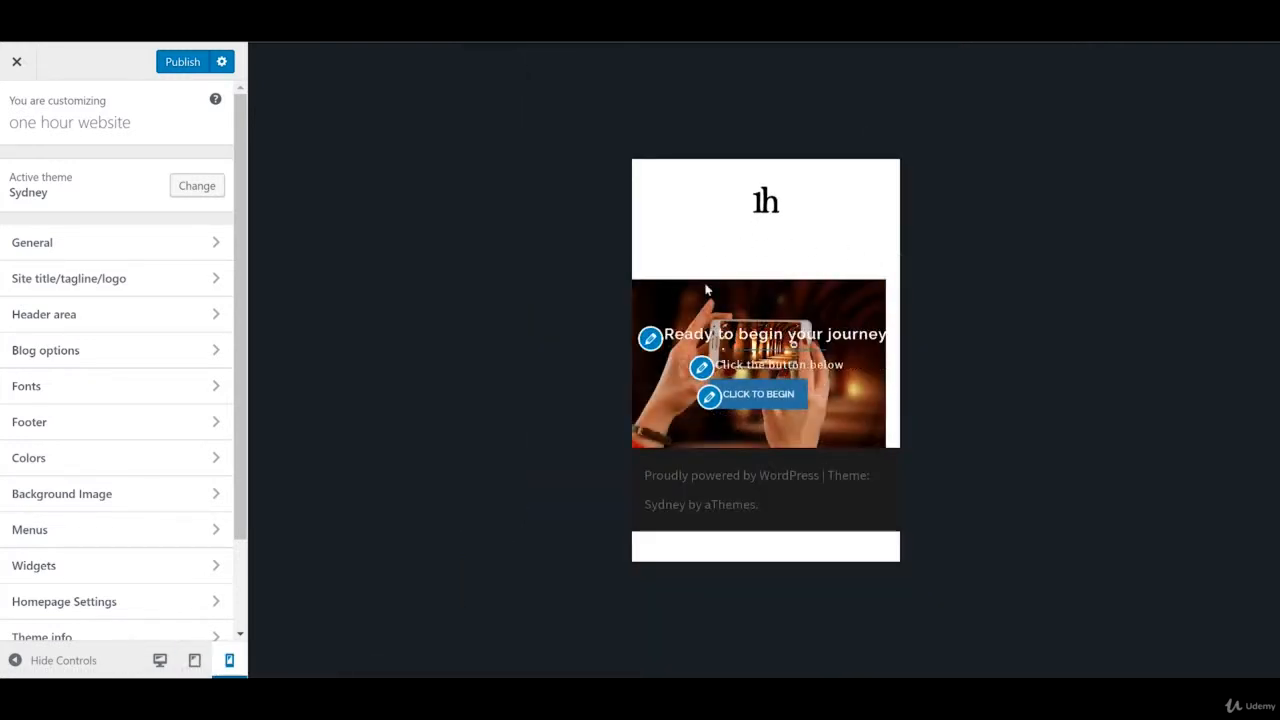
{"action": "left_click", "coordinate": [195, 662]}
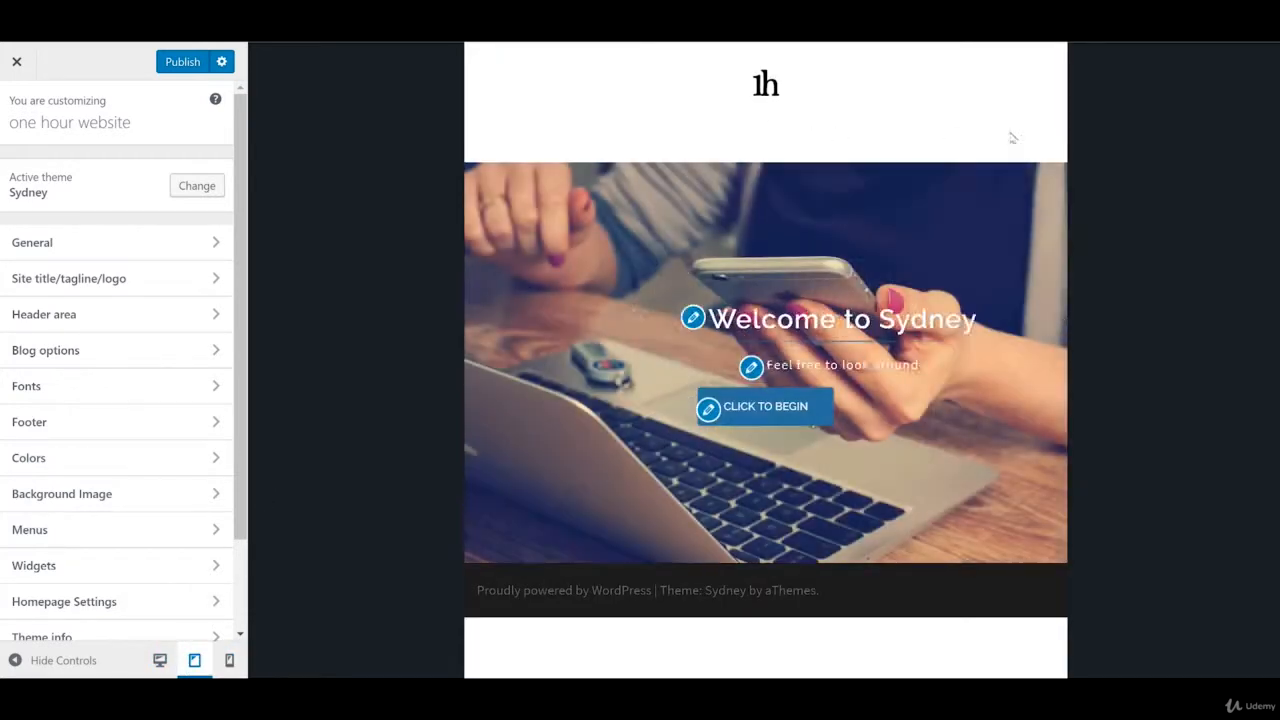
{"action": "left_click", "coordinate": [162, 660]}
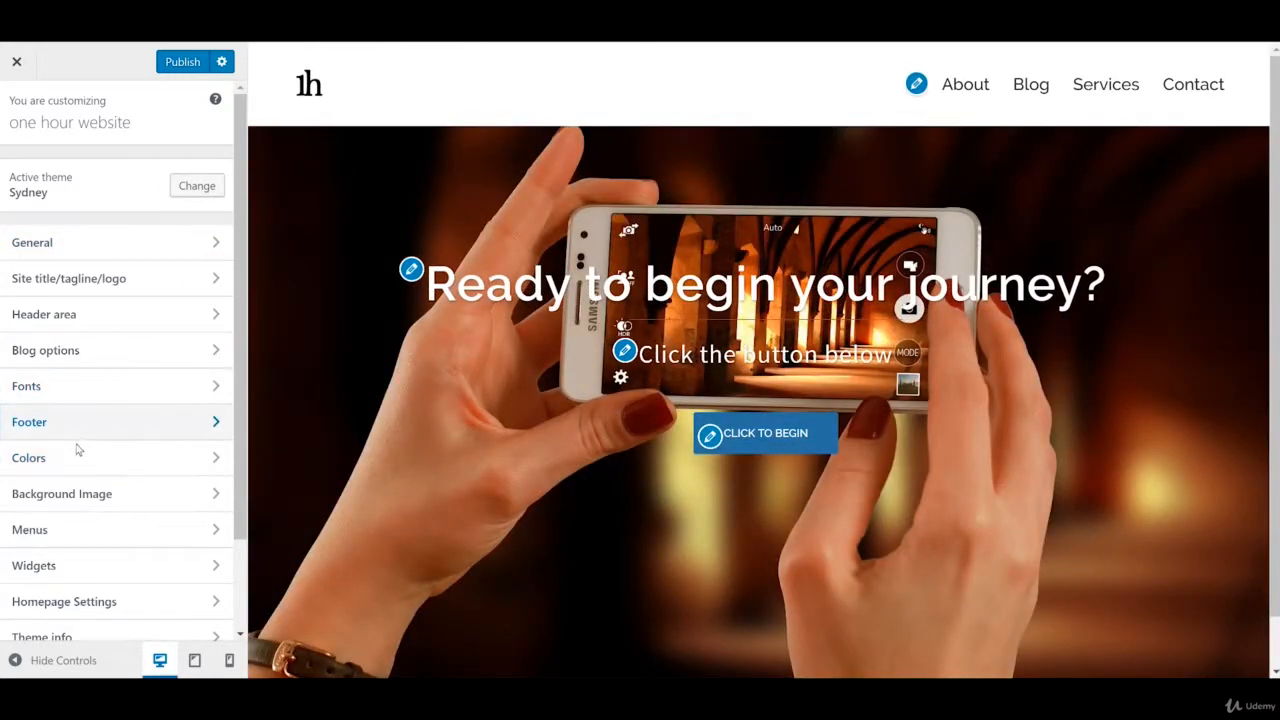
Step: Set the header's mobile menu button colour to the near-black #0c0c0c
{"action": "left_click", "coordinate": [66, 449]}
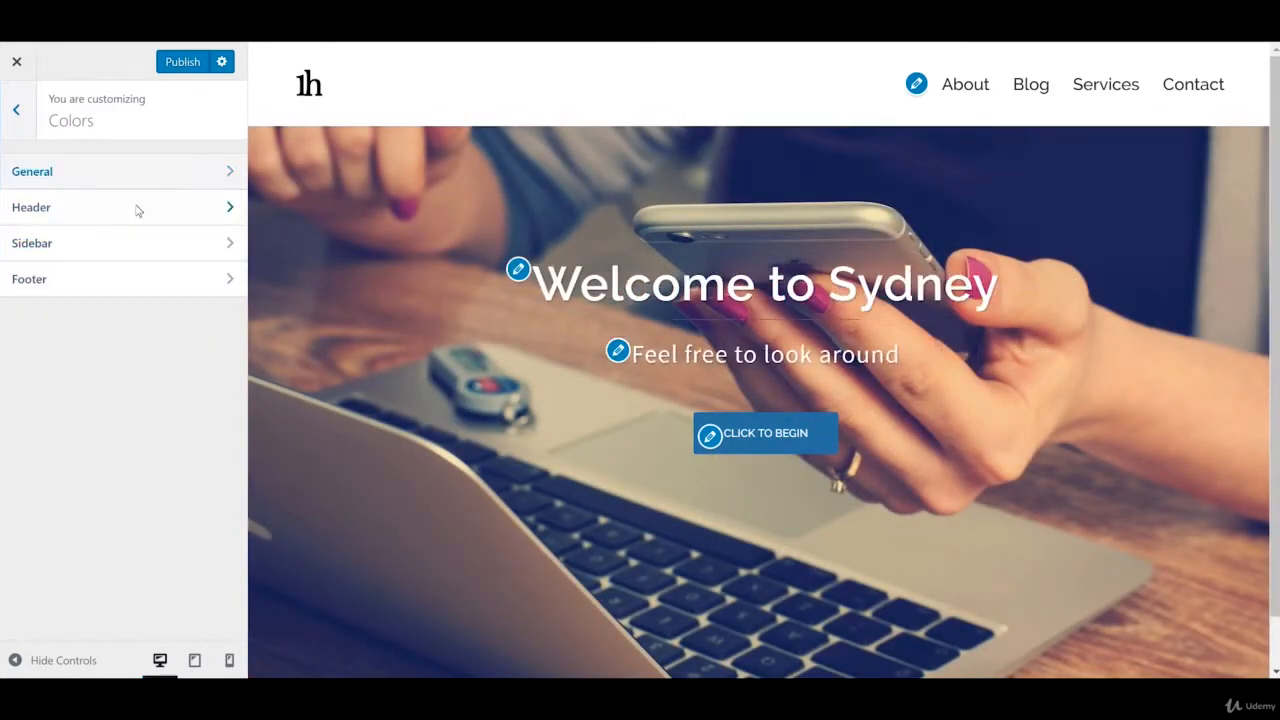
{"action": "left_click", "coordinate": [138, 208]}
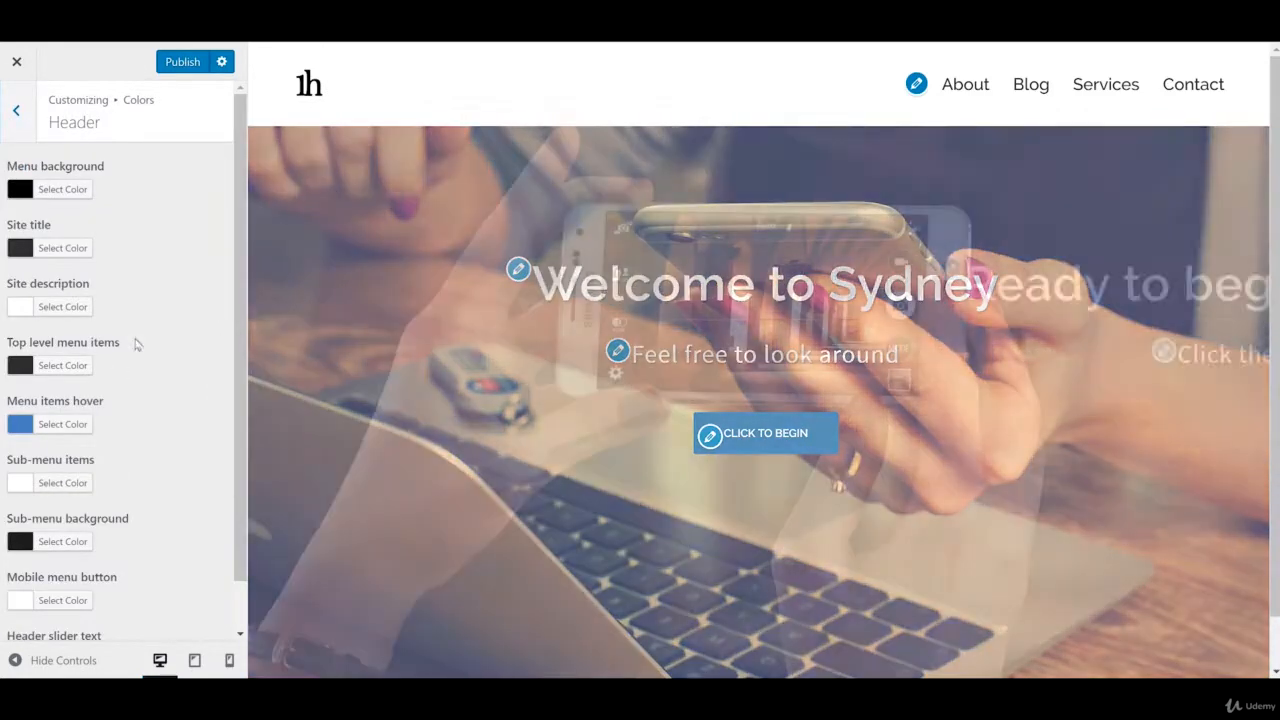
{"action": "scroll", "coordinate": [143, 357], "scroll_direction": "down", "scroll_amount": 1}
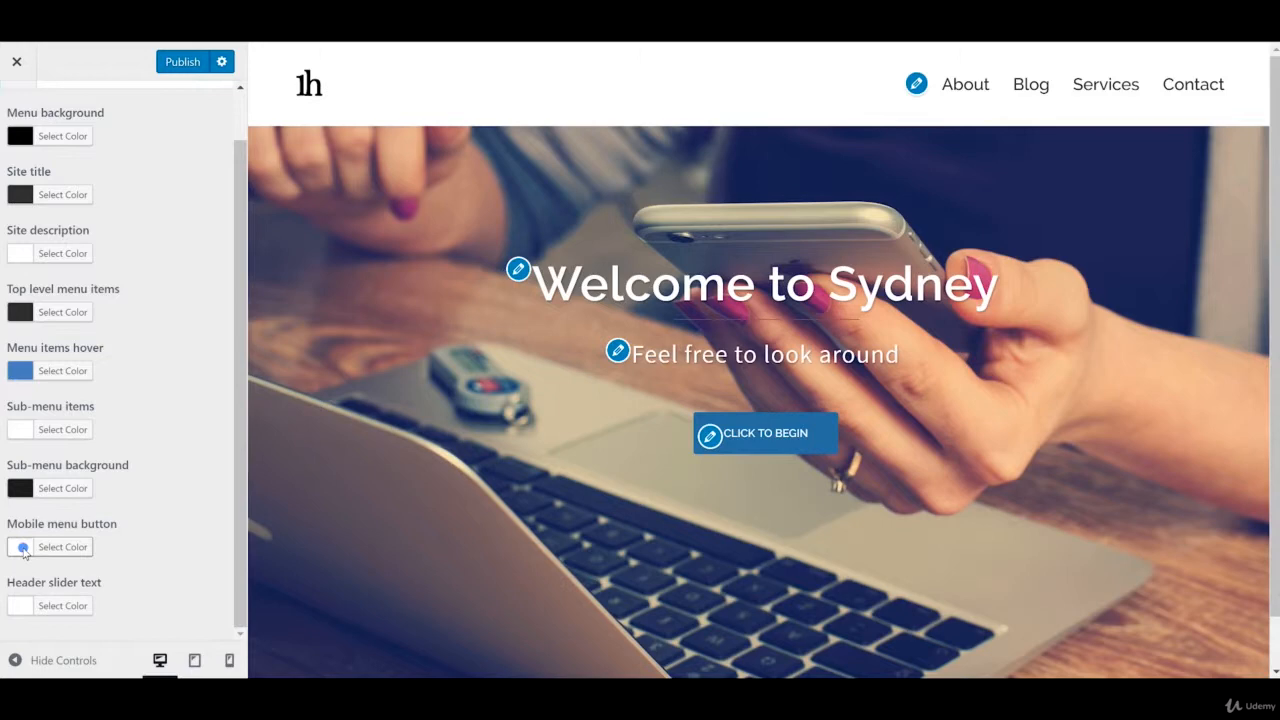
{"action": "left_click", "coordinate": [22, 547]}
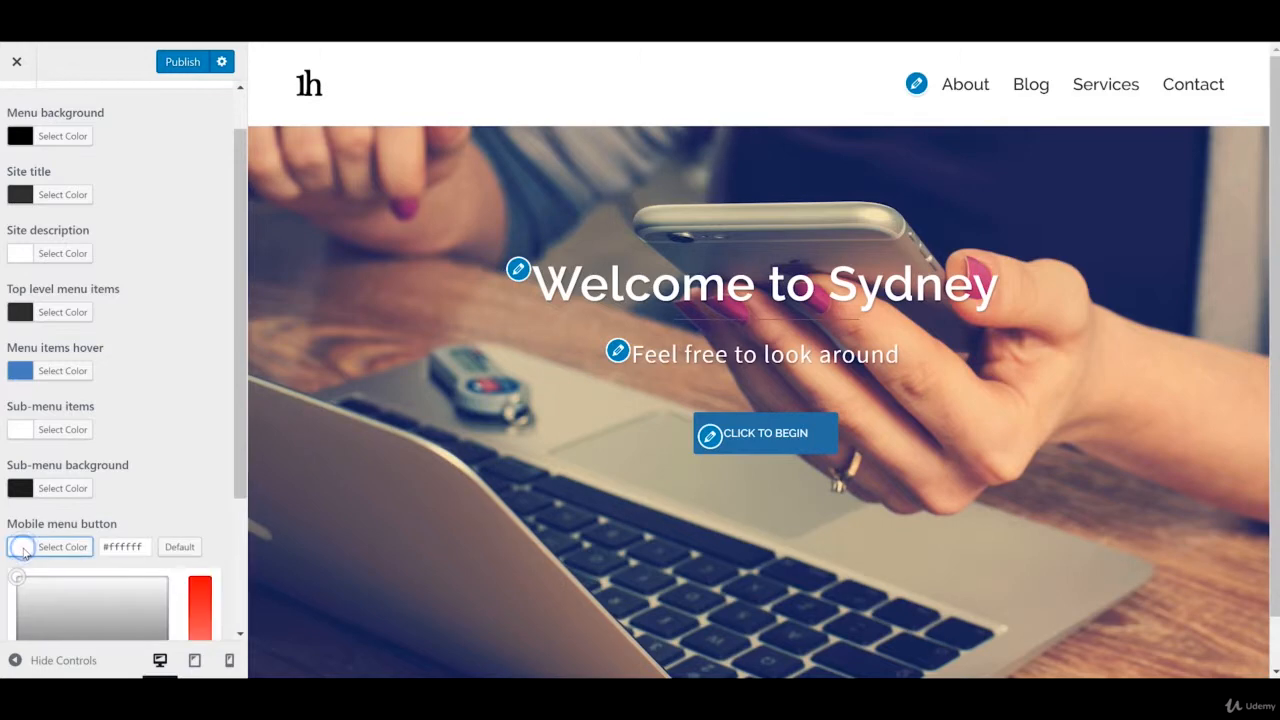
{"action": "scroll", "coordinate": [77, 543], "scroll_direction": "down", "scroll_amount": 2}
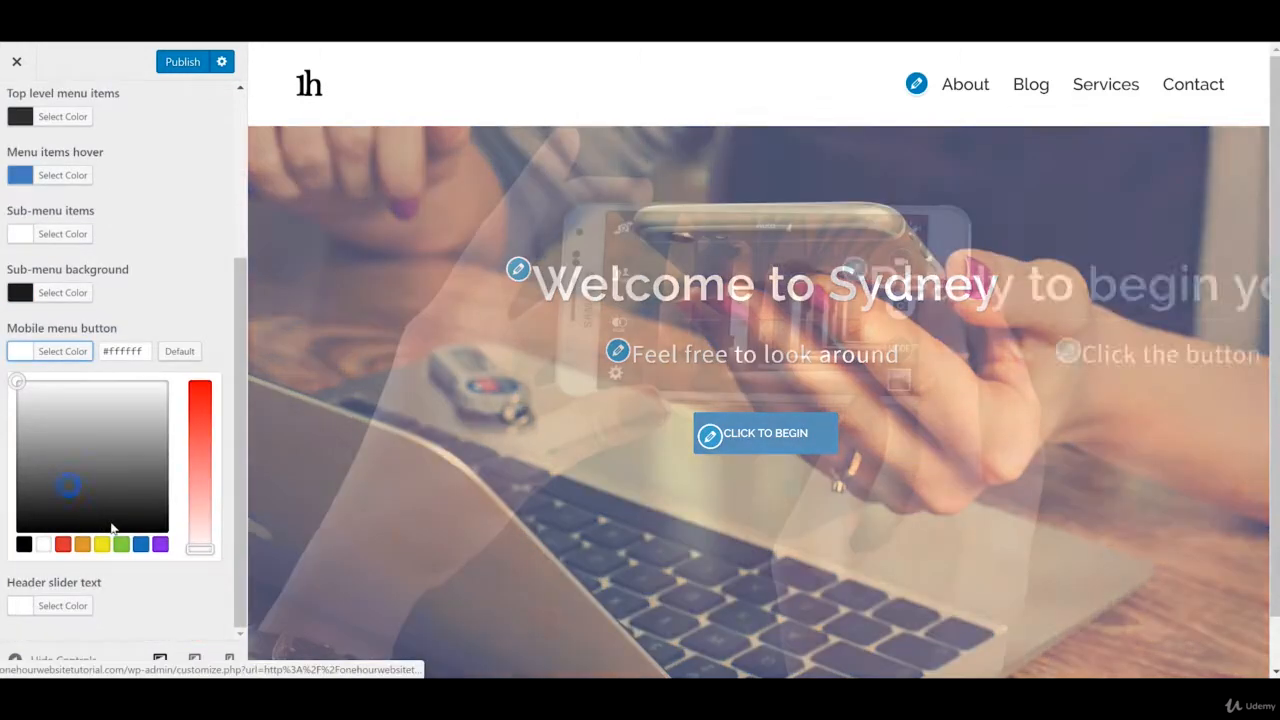
{"action": "left_click", "coordinate": [115, 524]}
{"action": "left_click", "coordinate": [121, 525]}
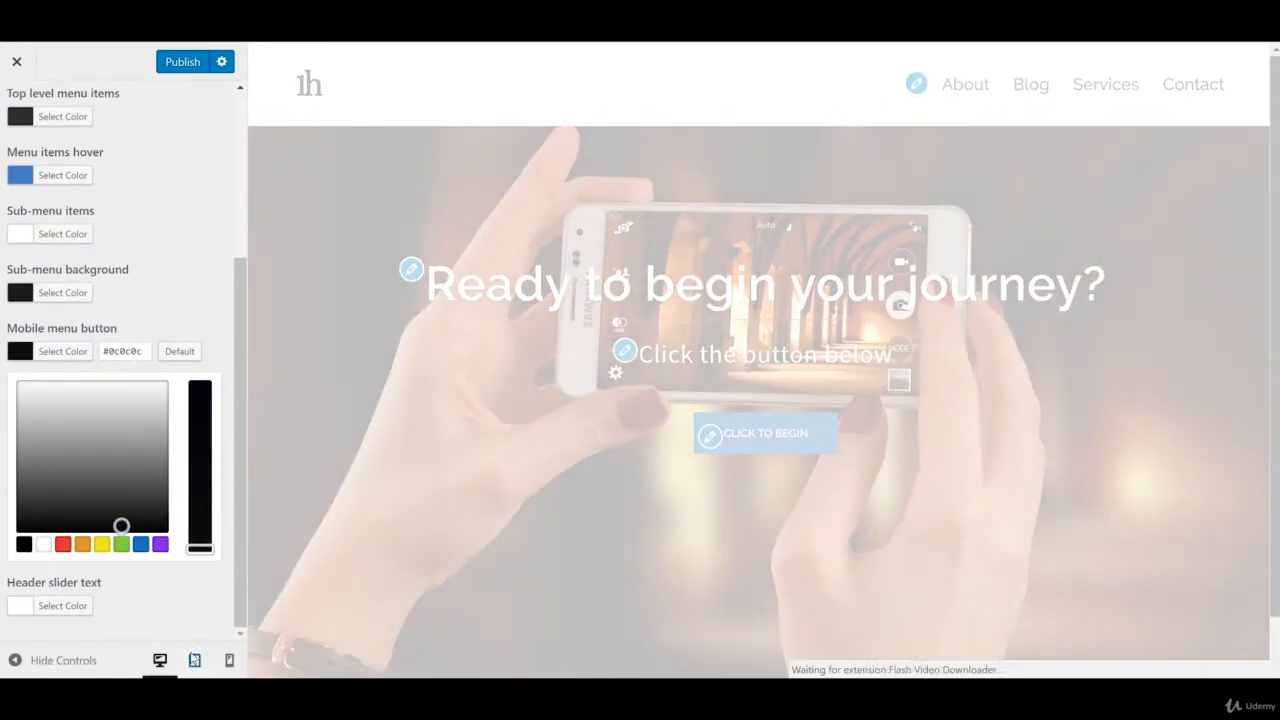
Step: Check the menu button by expanding the menu in the tablet preview, and view the page at mobile size
{"action": "left_click", "coordinate": [194, 660]}
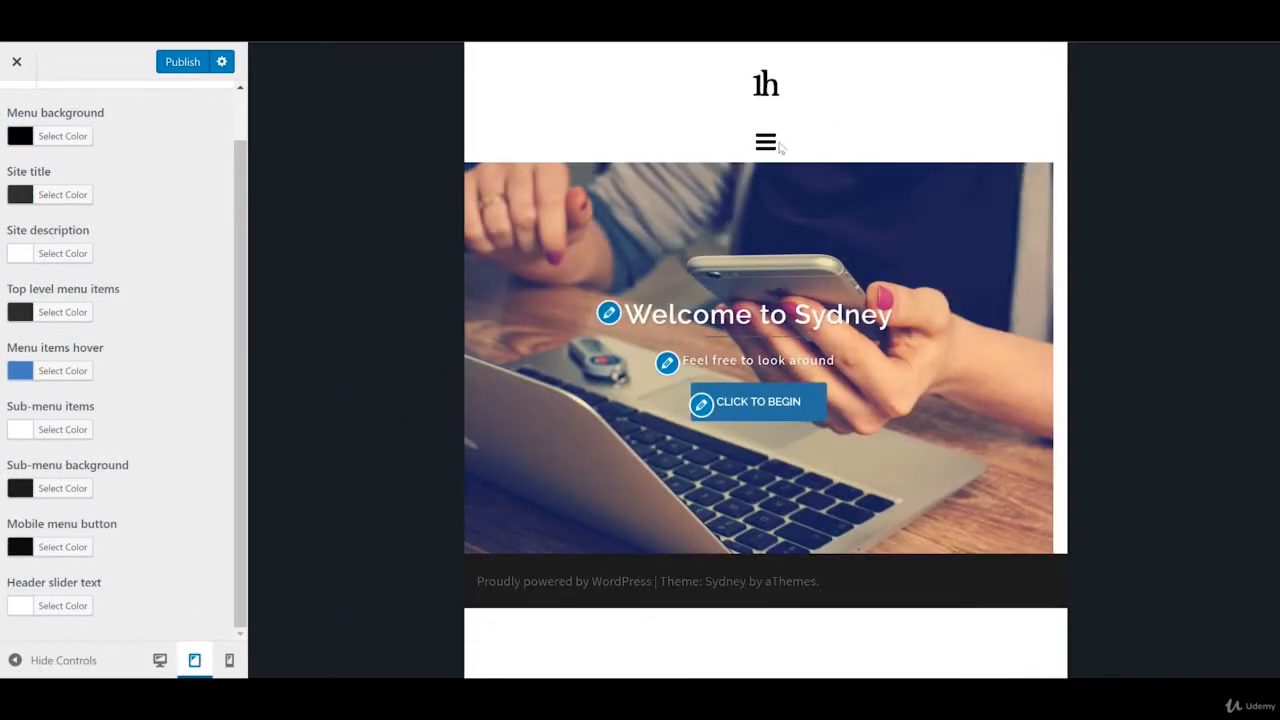
{"action": "left_click", "coordinate": [766, 143]}
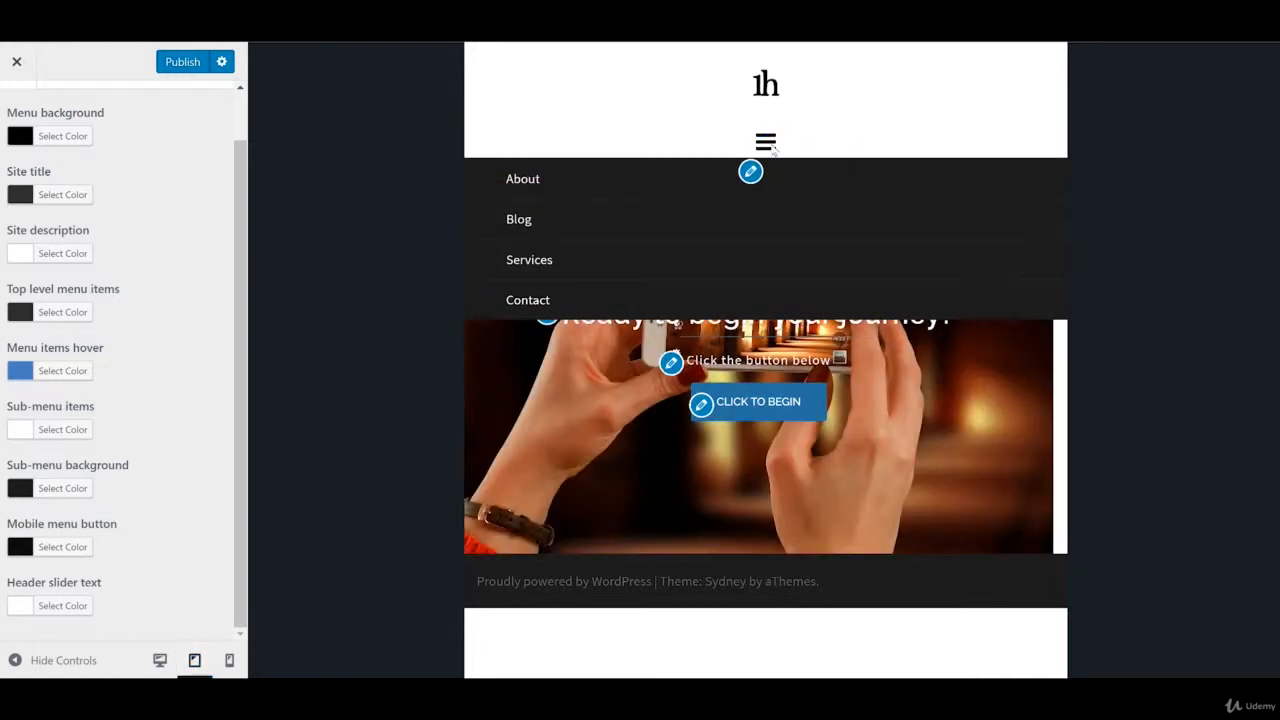
{"action": "left_click", "coordinate": [229, 660]}
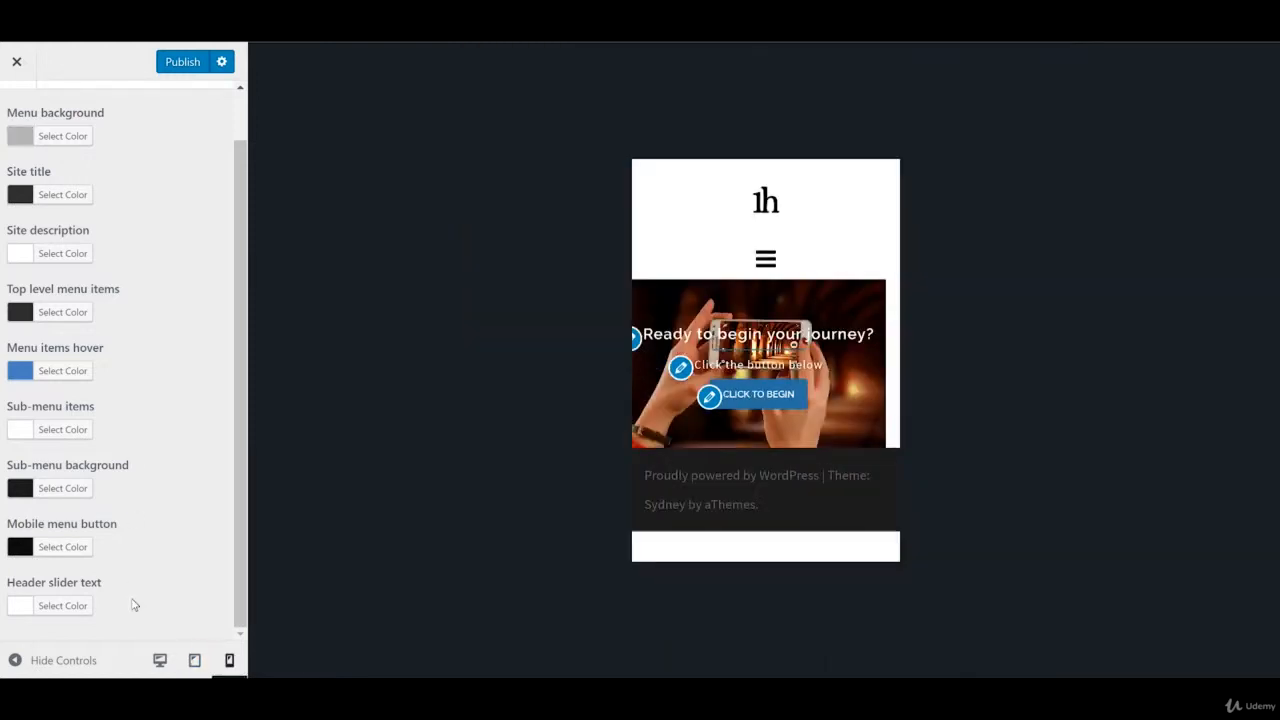
Step: Compare the site's desktop and tablet previews, finishing on the desktop view
{"action": "left_click", "coordinate": [163, 661]}
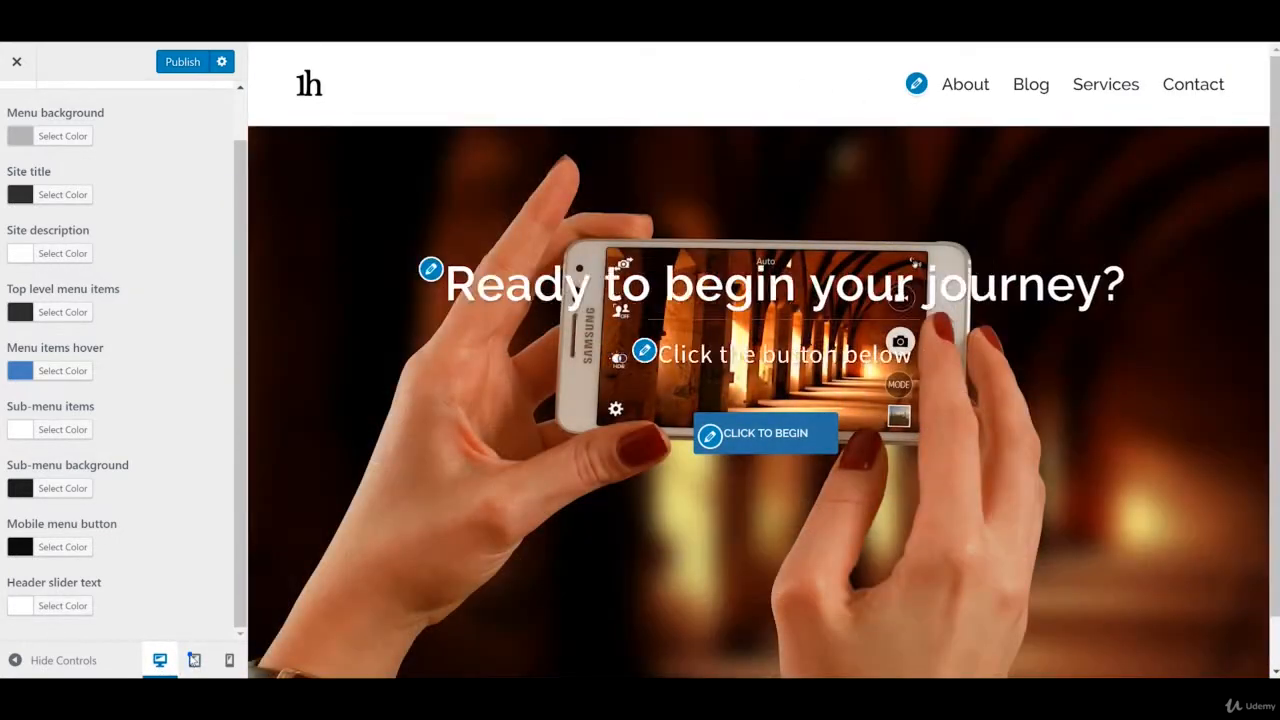
{"action": "left_click", "coordinate": [194, 659]}
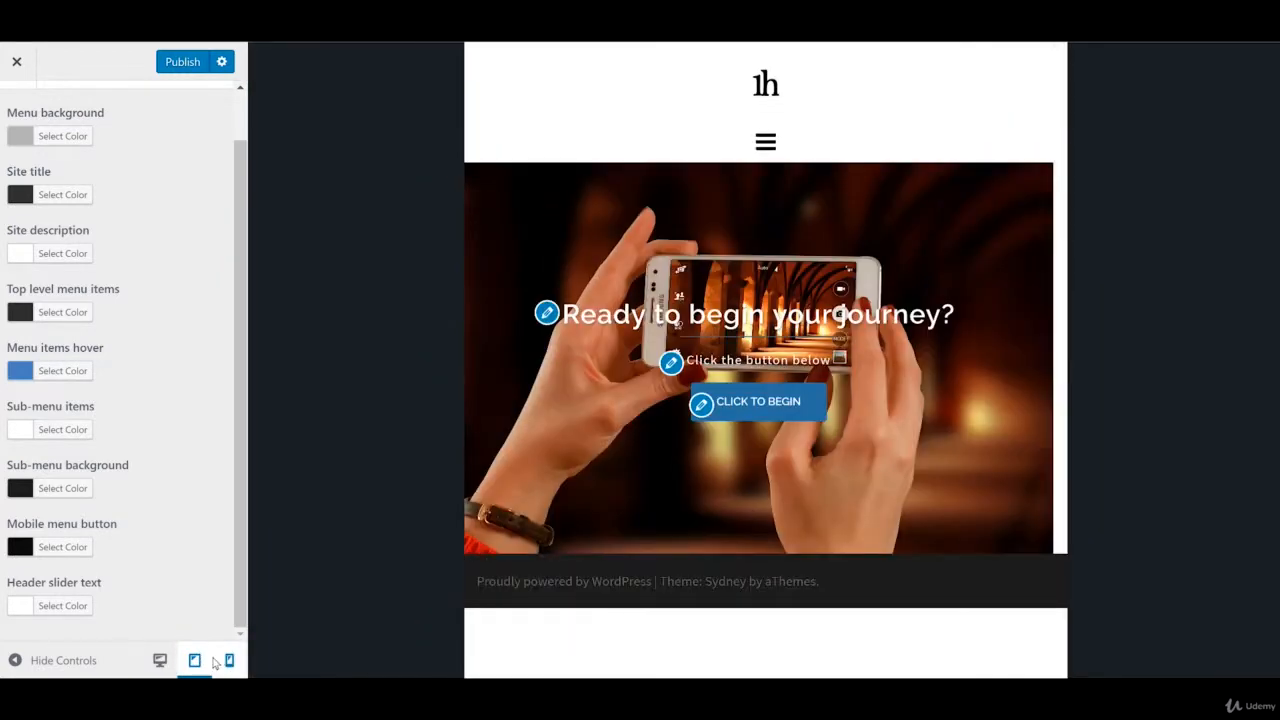
{"action": "left_click", "coordinate": [159, 659]}
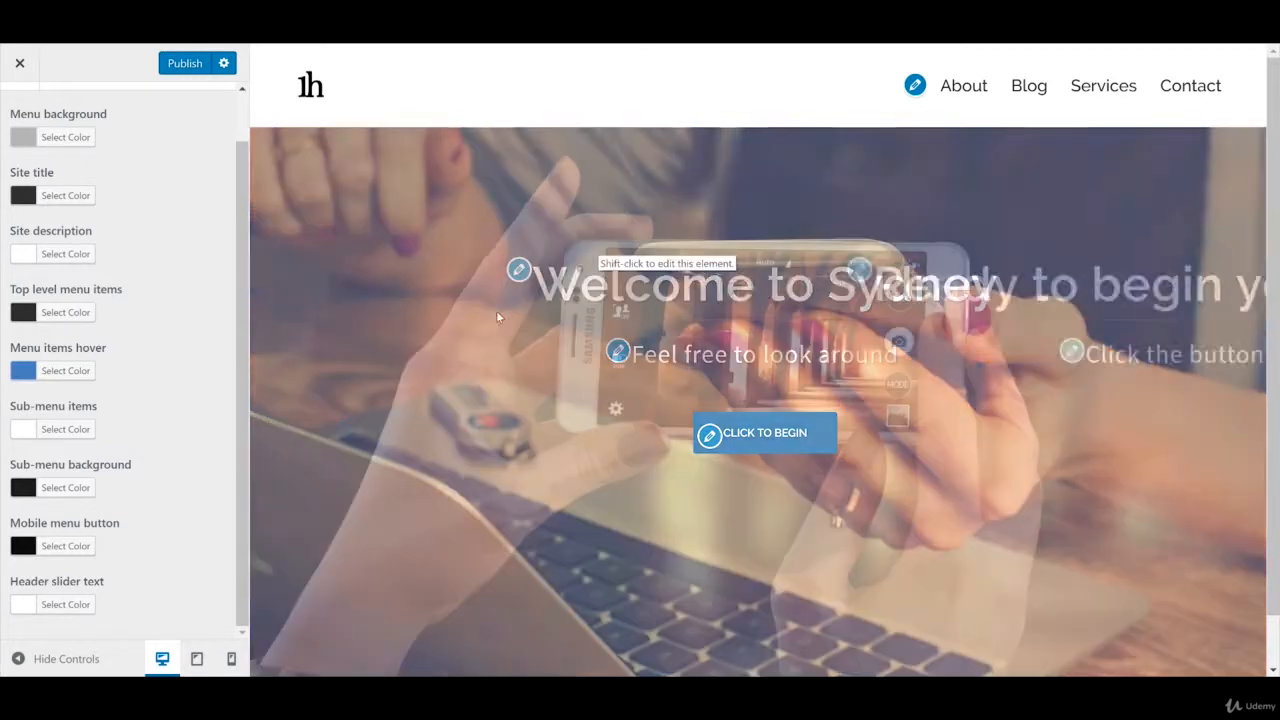
Step: Reorder the Top Bar Menu so that the Services page comes directly after About and before Blog
{"action": "scroll", "coordinate": [229, 213], "scroll_direction": "up", "scroll_amount": 1}
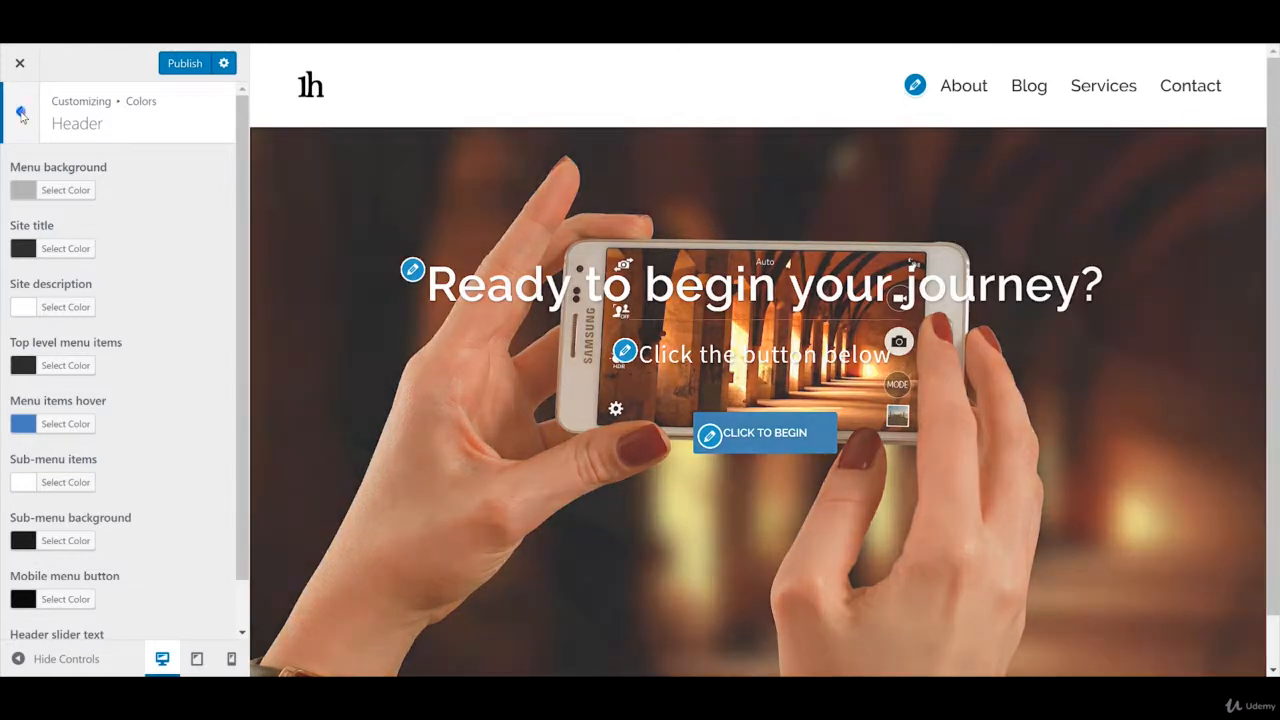
{"action": "left_click", "coordinate": [20, 113]}
{"action": "left_click", "coordinate": [20, 113]}
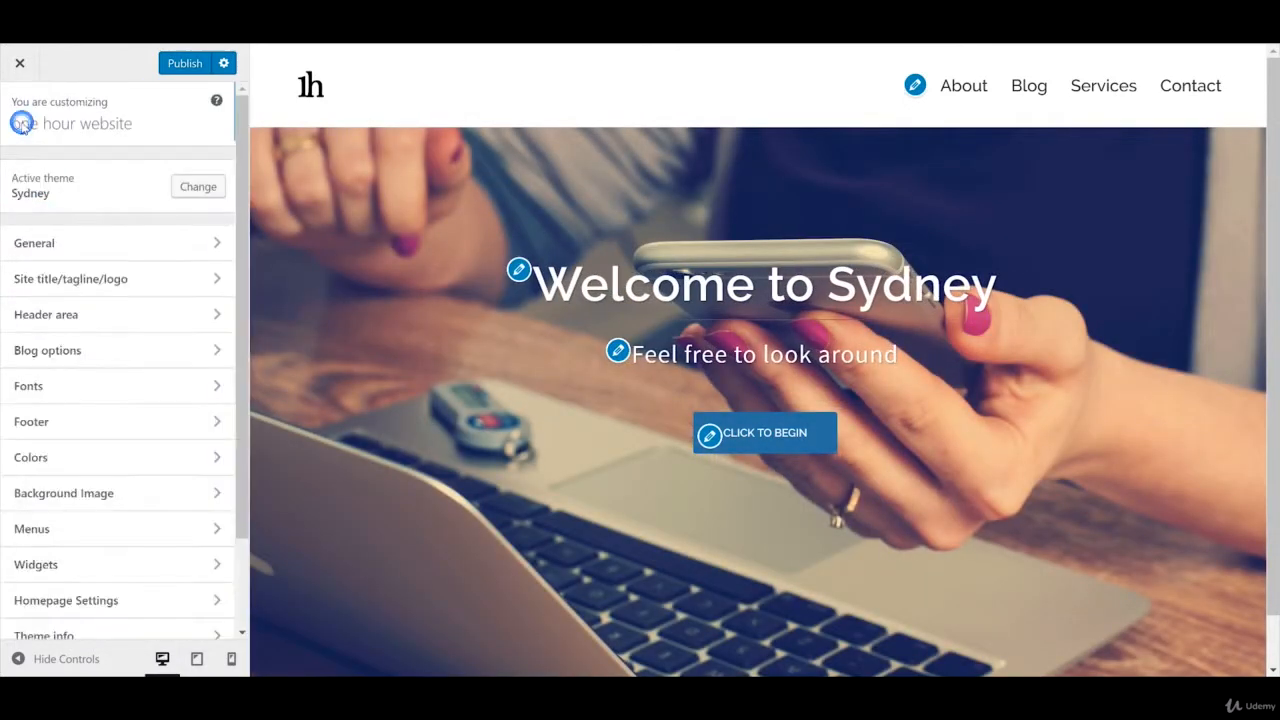
{"action": "scroll", "coordinate": [69, 350], "scroll_direction": "down", "scroll_amount": 2}
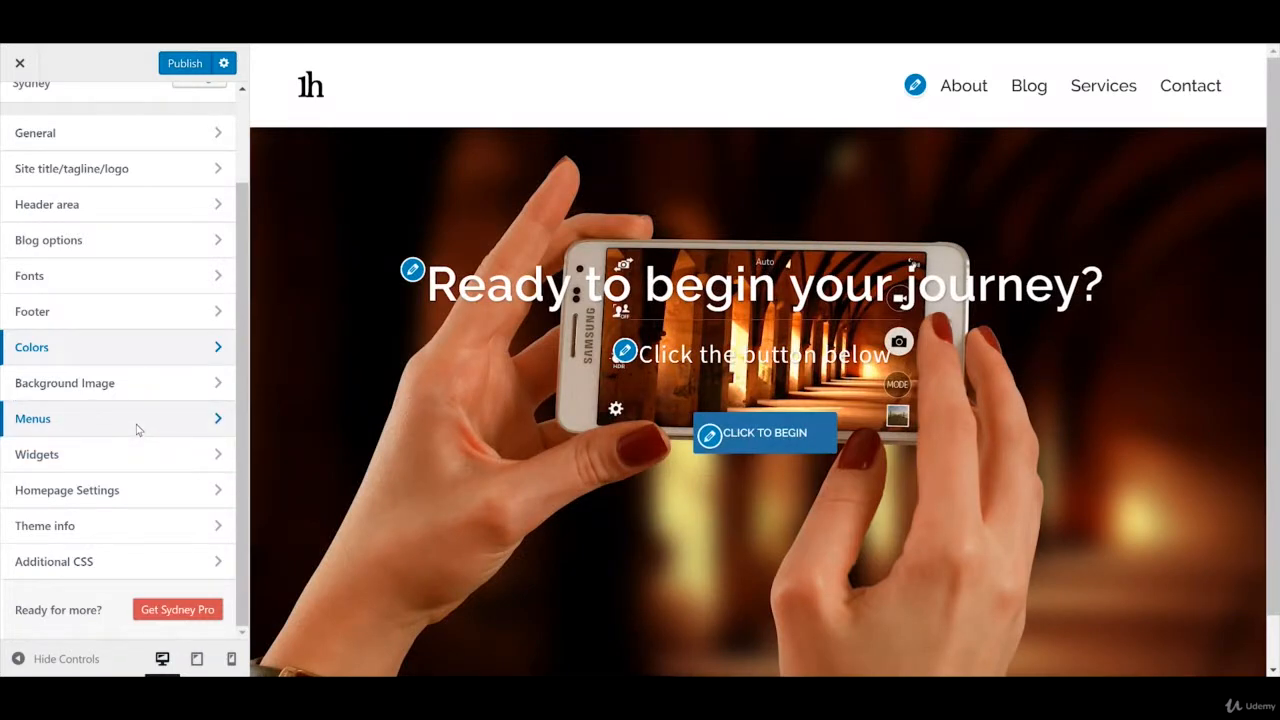
{"action": "left_click", "coordinate": [138, 430]}
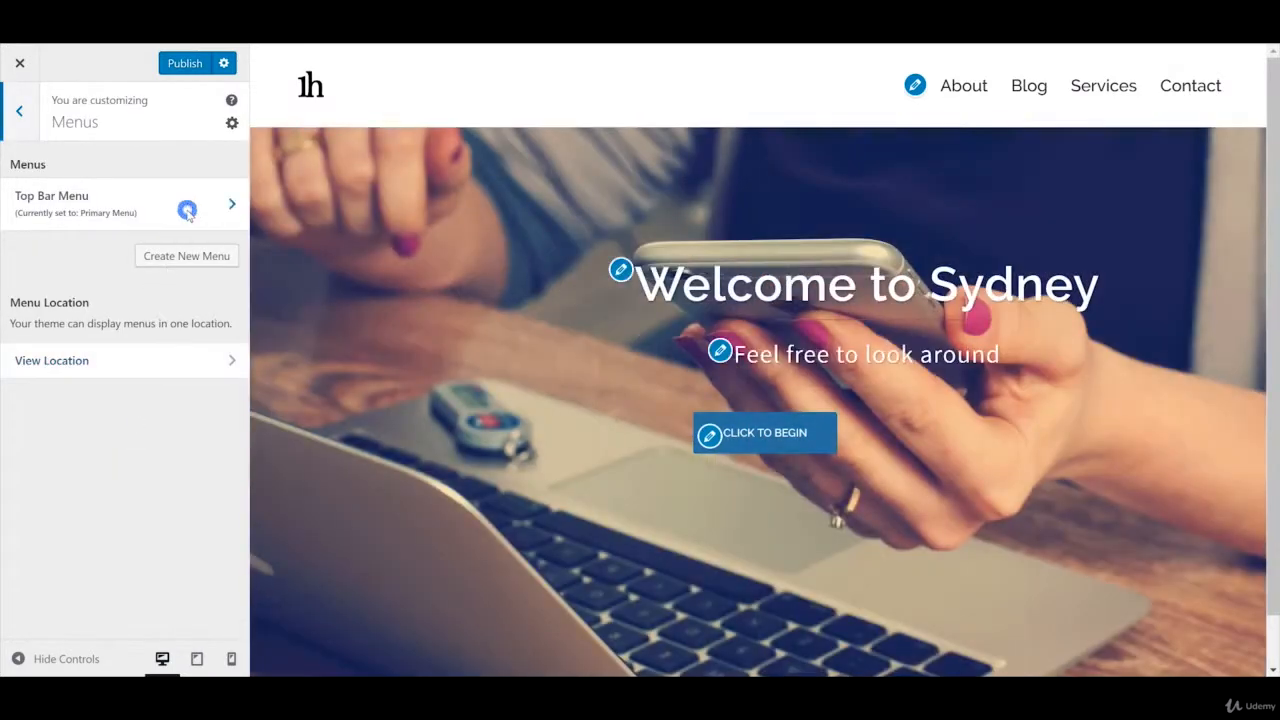
{"action": "left_click", "coordinate": [187, 212]}
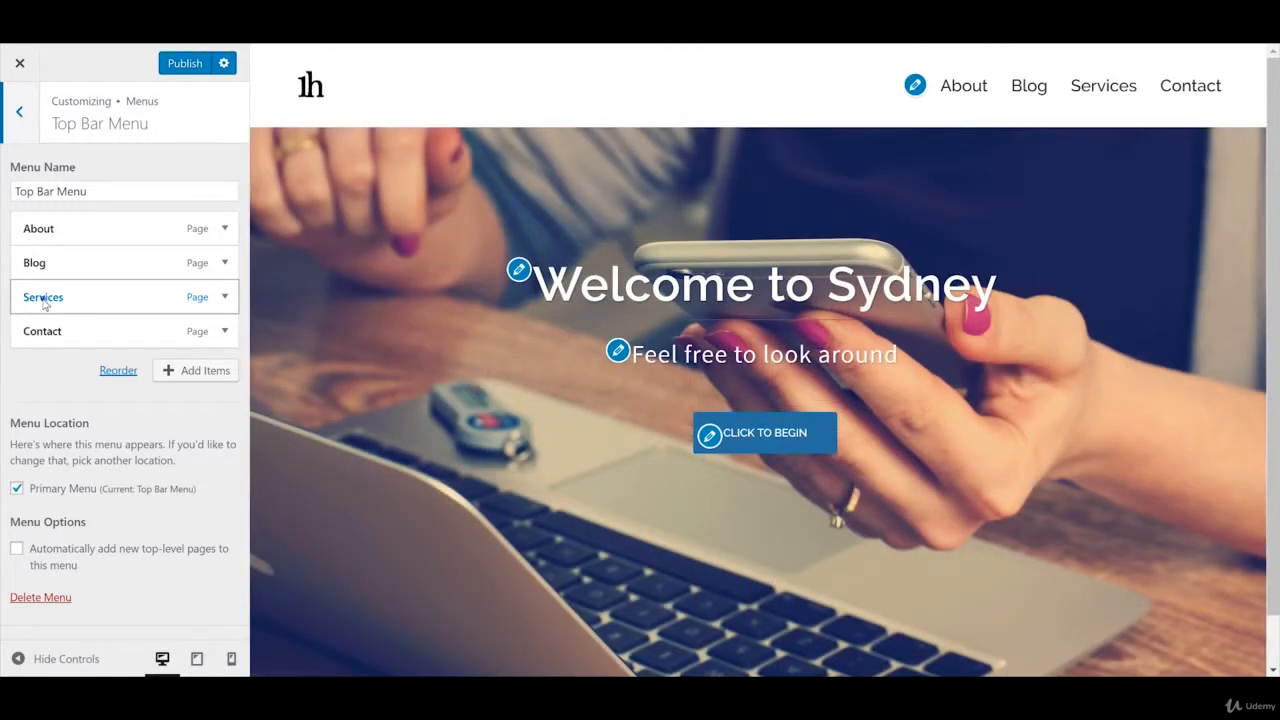
{"action": "left_click_drag", "start_coordinate": [44, 305], "coordinate": [28, 266]}
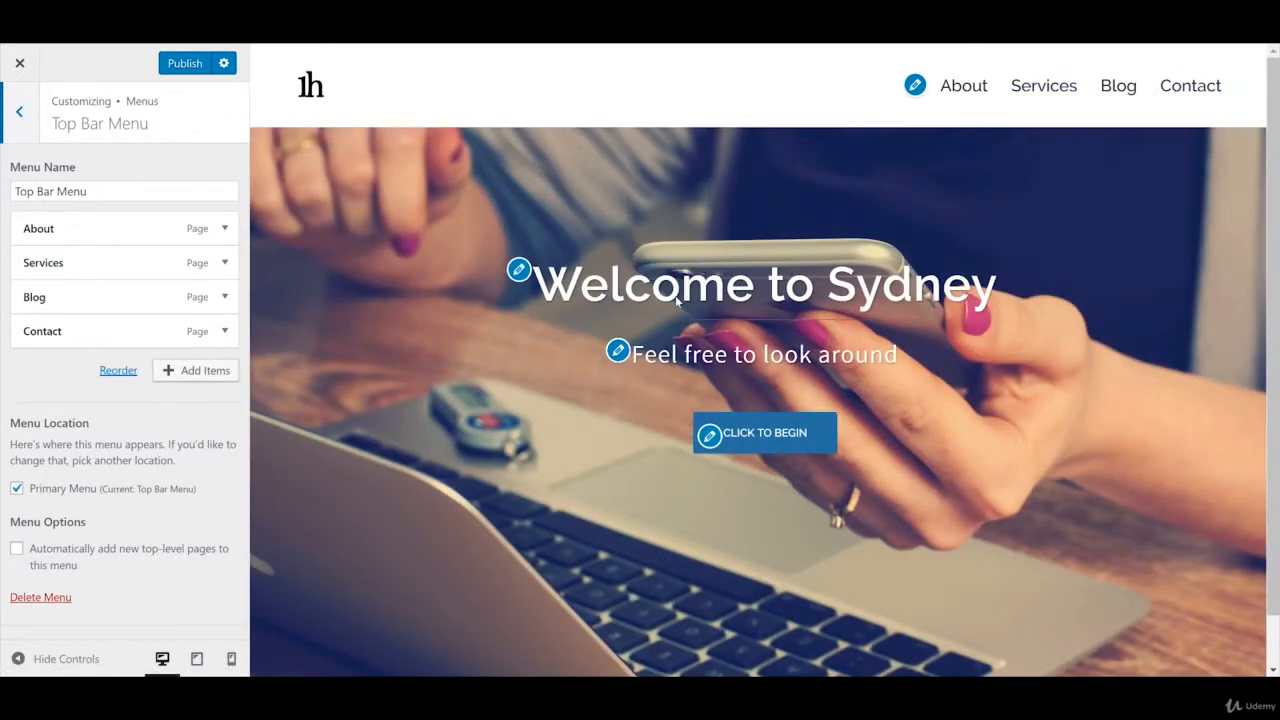
{"action": "left_click_drag", "start_coordinate": [69, 260], "coordinate": [46, 300]}
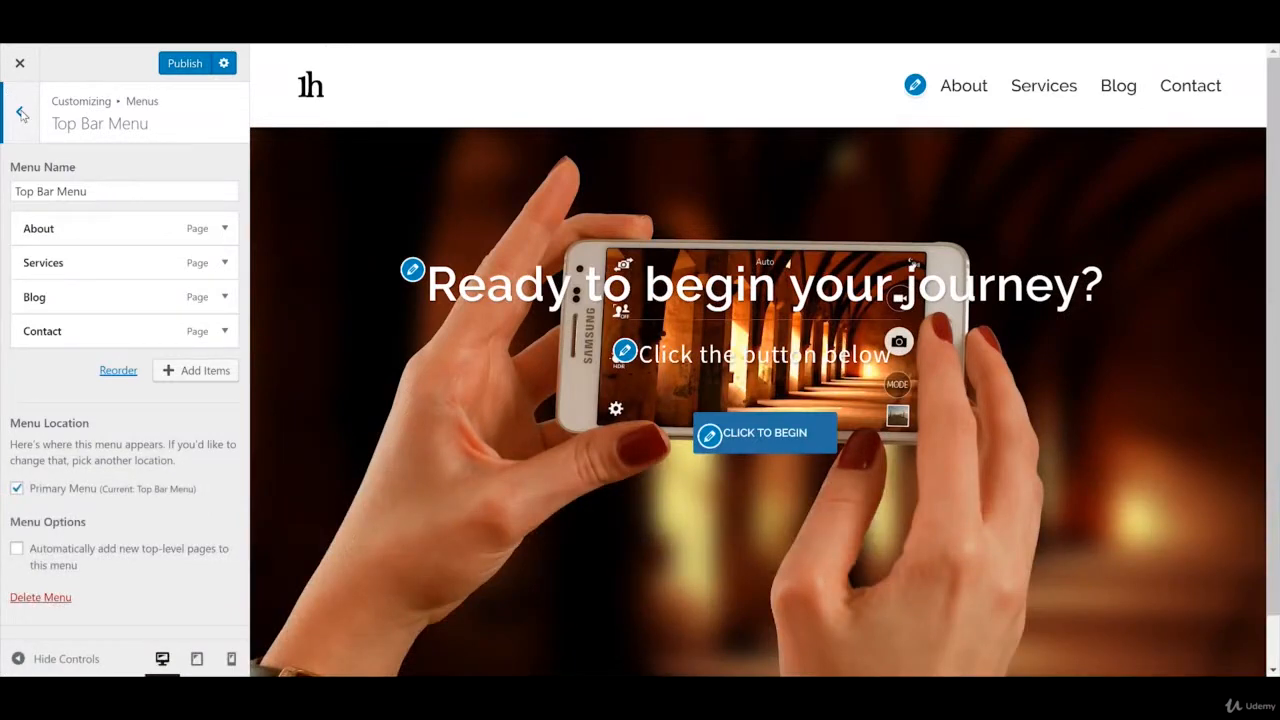
Step: Set both the front page header type and the site header type to No header (only menu)
{"action": "left_click", "coordinate": [20, 113]}
{"action": "left_click", "coordinate": [20, 113]}
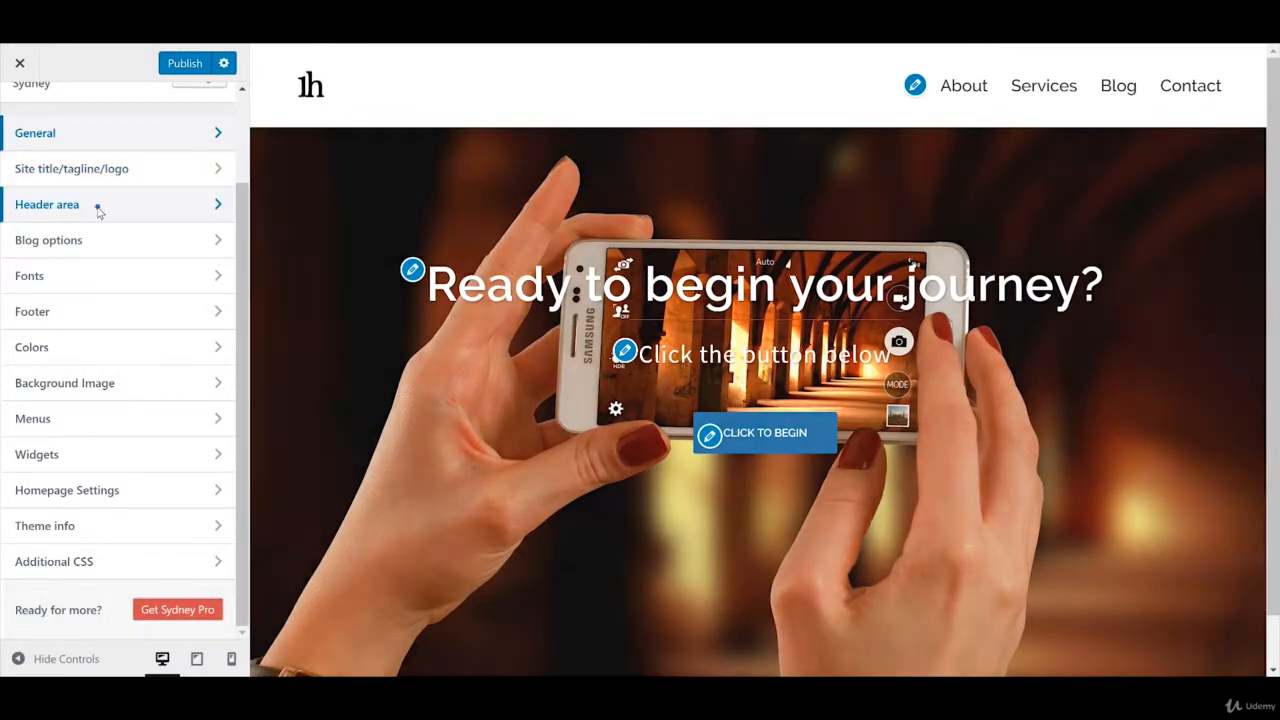
{"action": "left_click", "coordinate": [98, 208]}
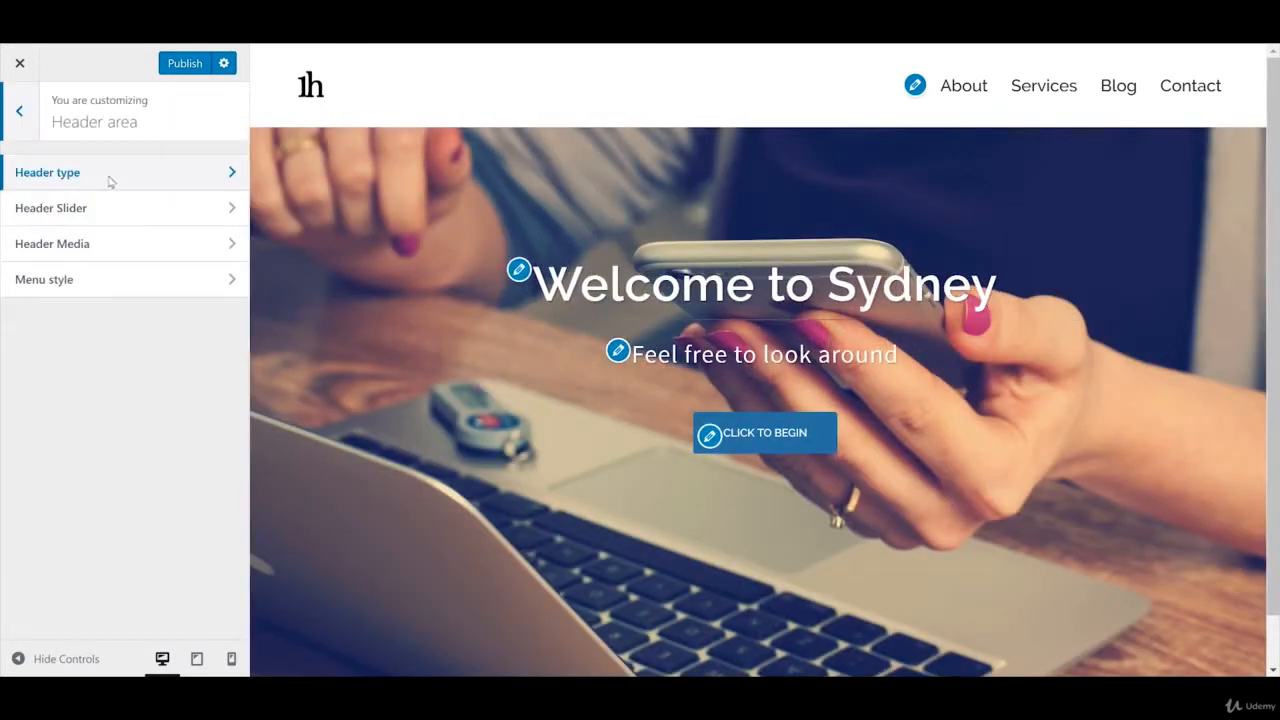
{"action": "left_click", "coordinate": [155, 176]}
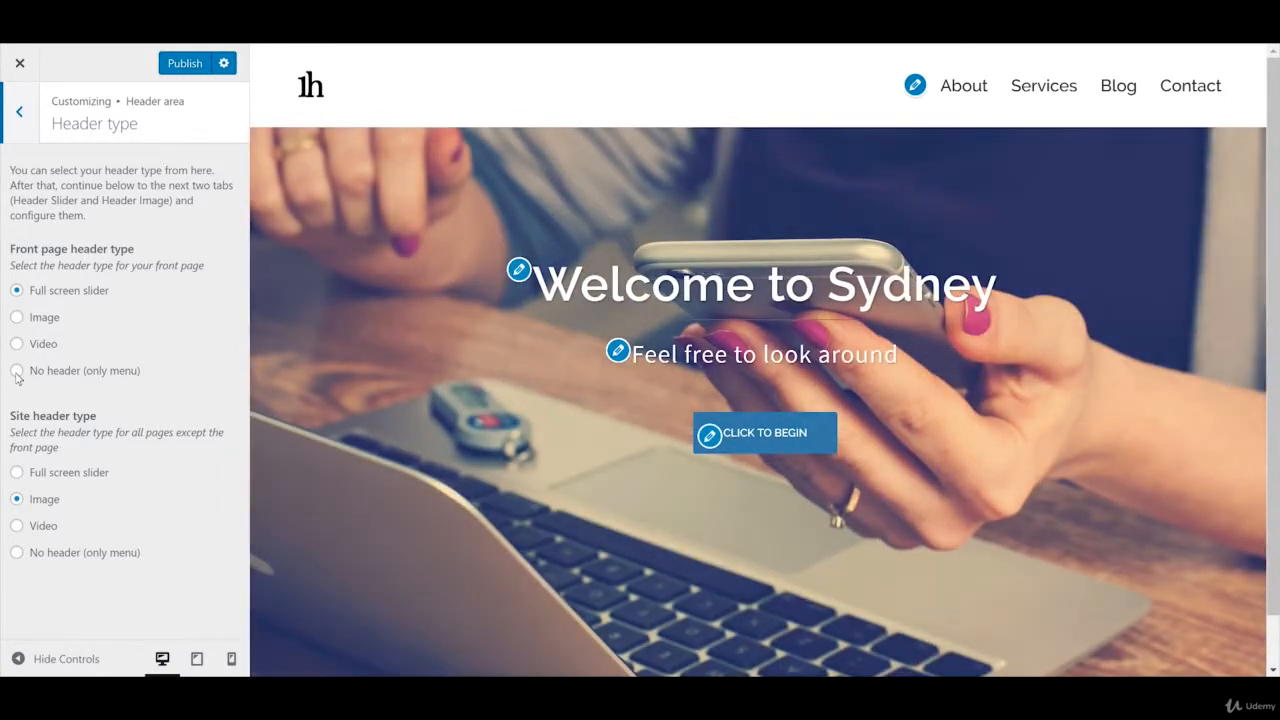
{"action": "left_click", "coordinate": [16, 371]}
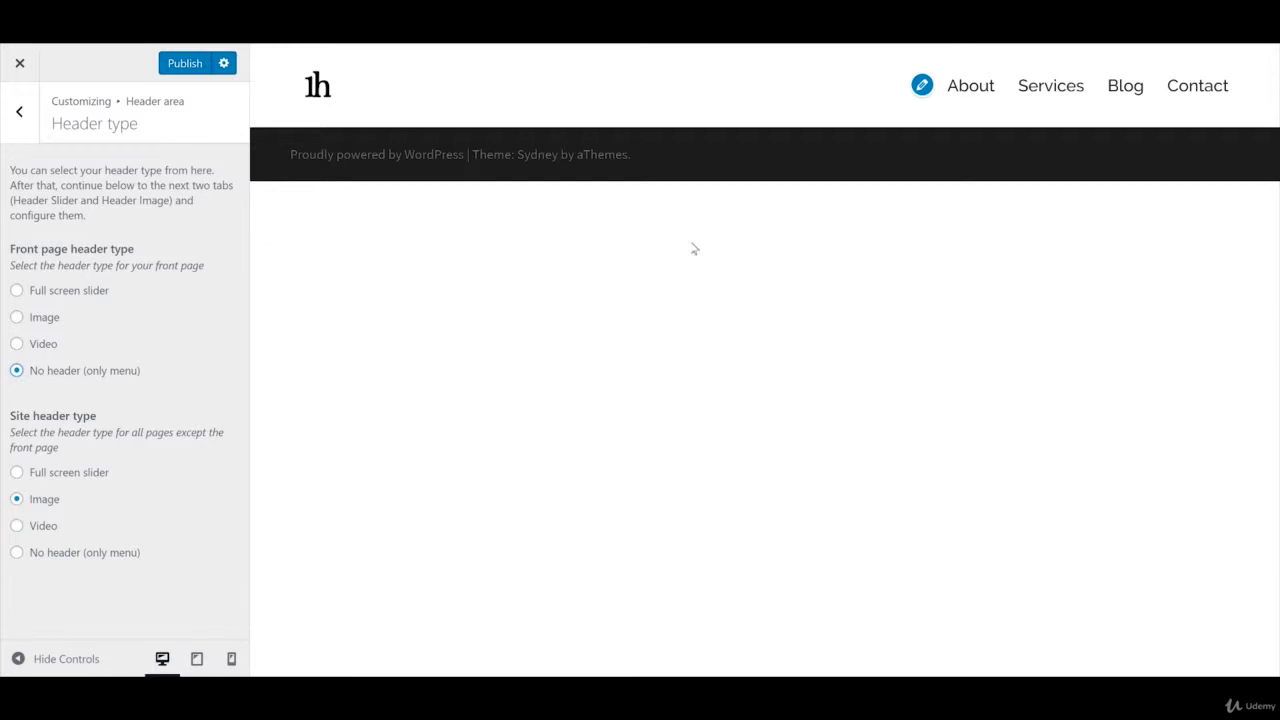
{"action": "left_click", "coordinate": [17, 554]}
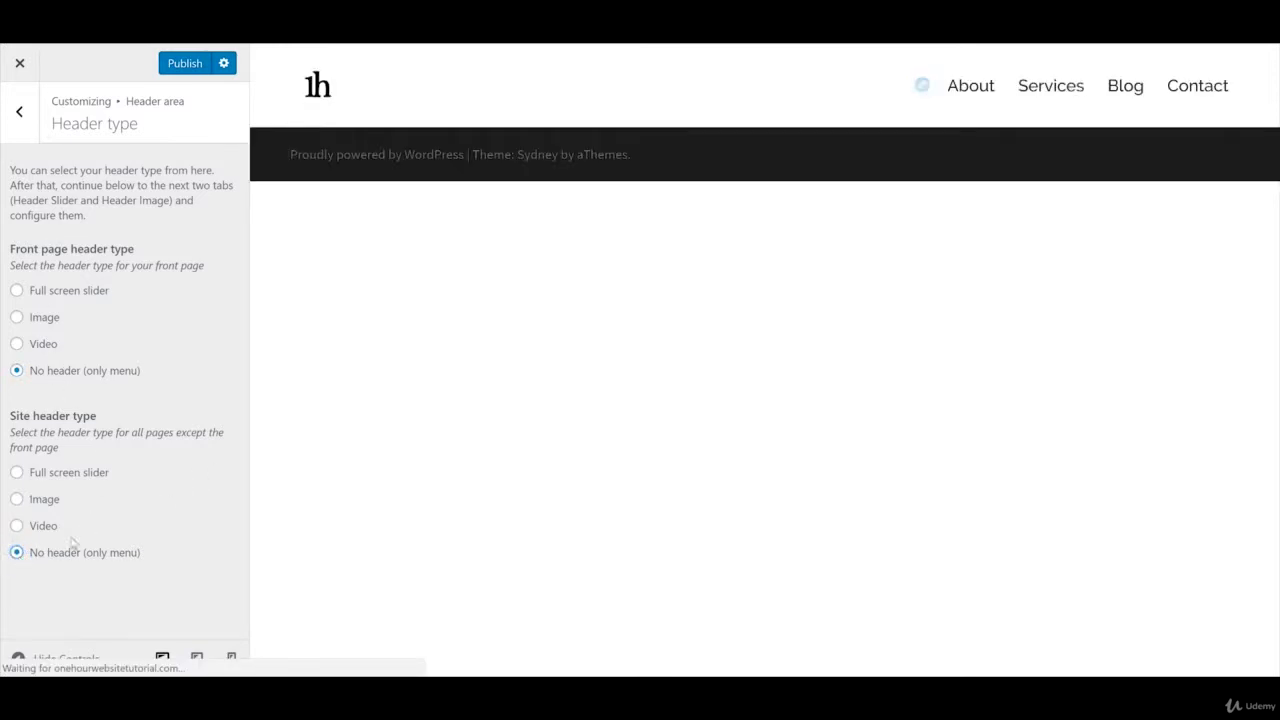
Step: Publish the theme customizations and close the Customizer
{"action": "left_click", "coordinate": [26, 115]}
{"action": "left_click", "coordinate": [26, 114]}
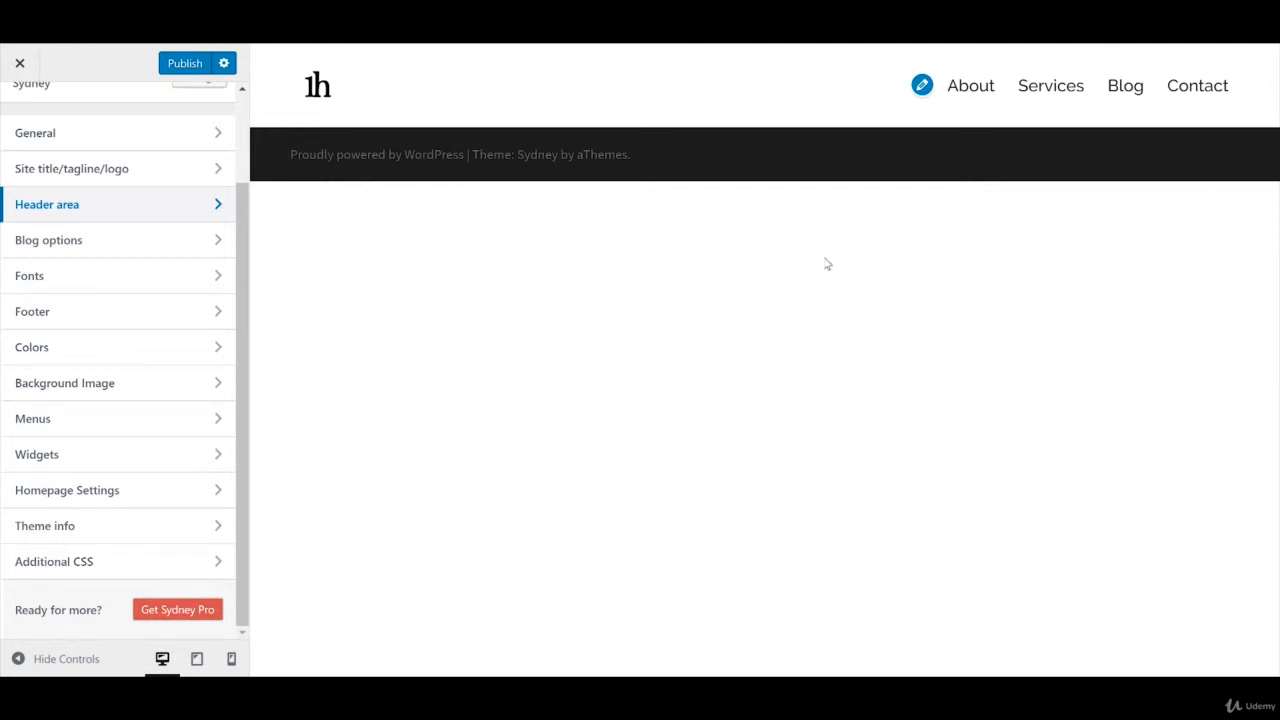
{"action": "left_click", "coordinate": [177, 66]}
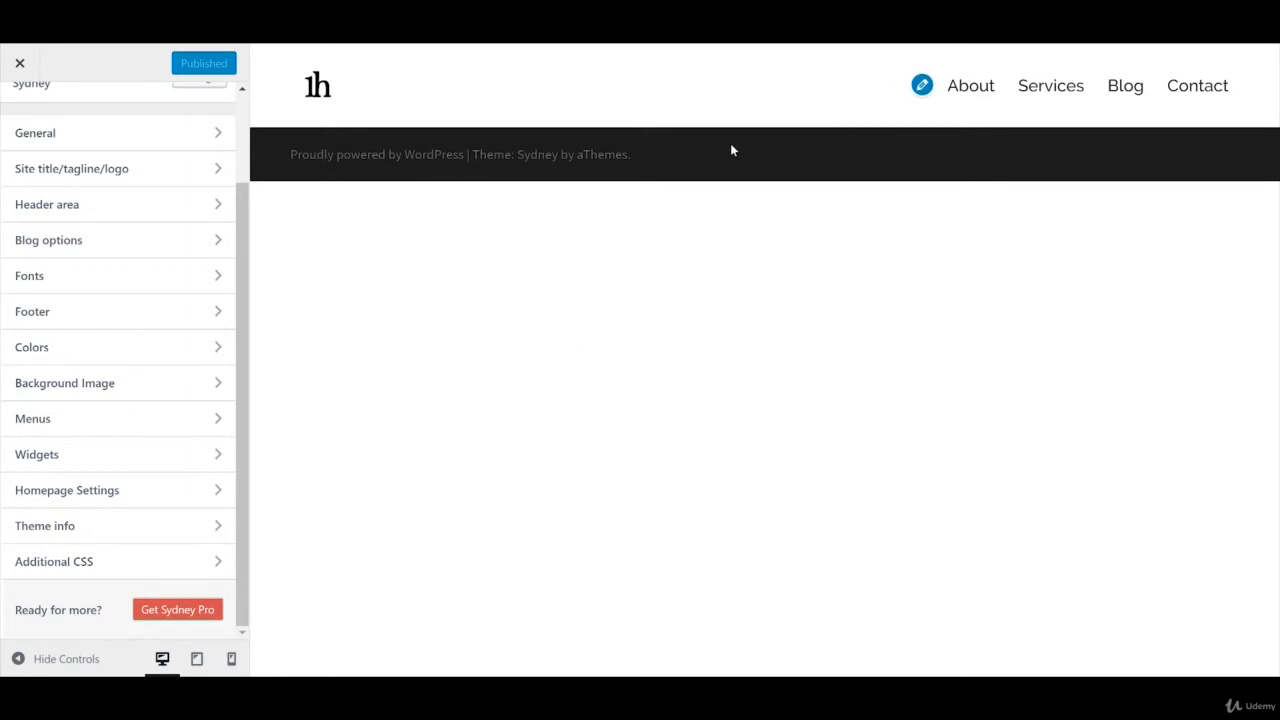
{"action": "left_click", "coordinate": [21, 64]}
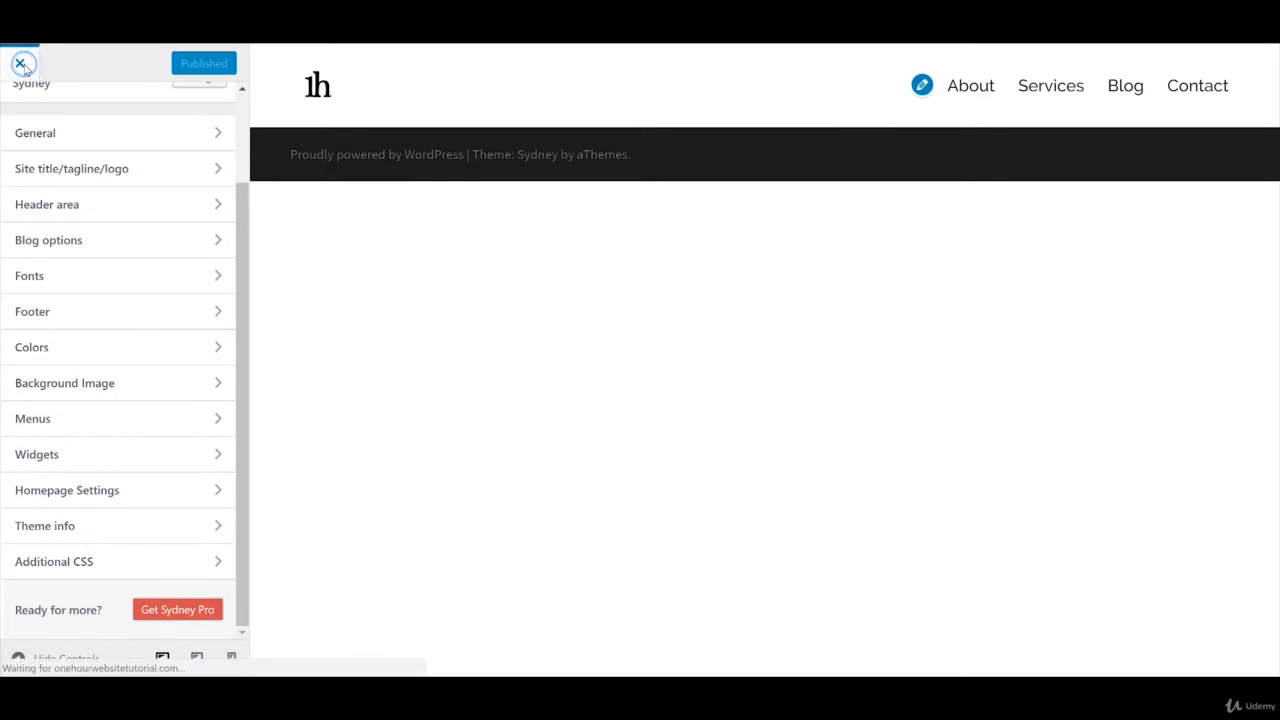